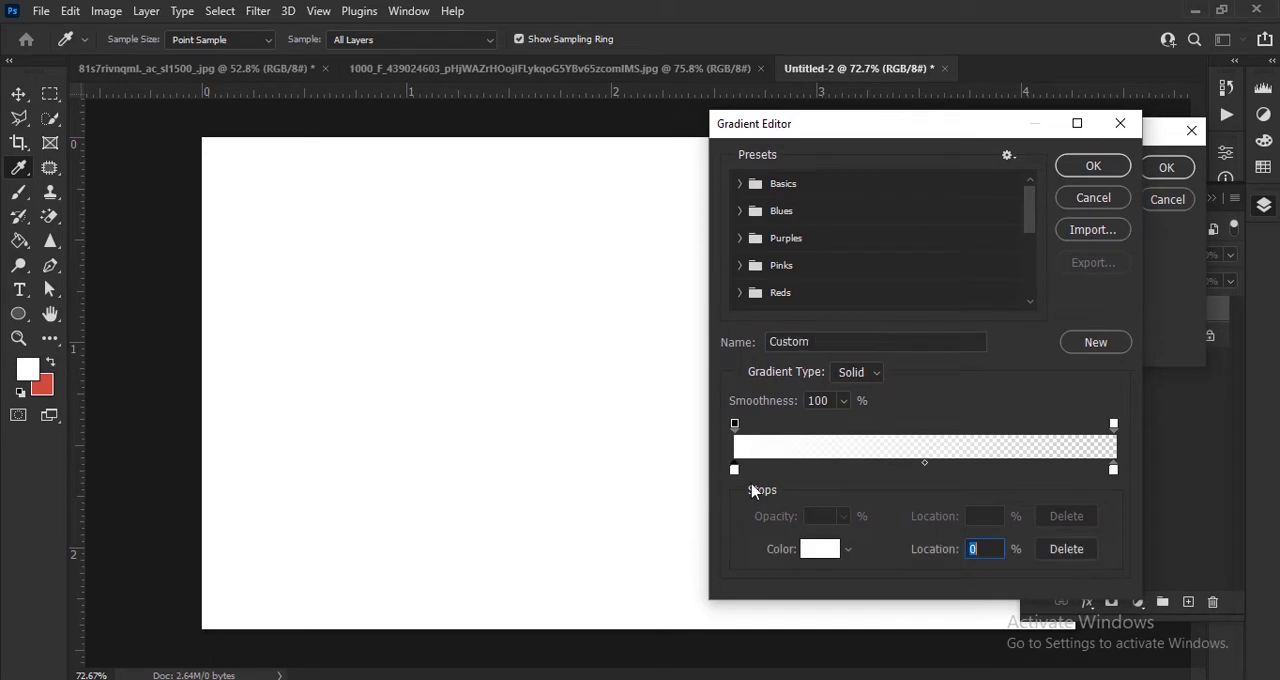
# Step: Set the gradient's starting colour stop to a light grey
pyautogui.click(815, 551)
pyautogui.moveTo(795, 398); pyautogui.dragTo(785, 312)
pyautogui.click(1200, 258)
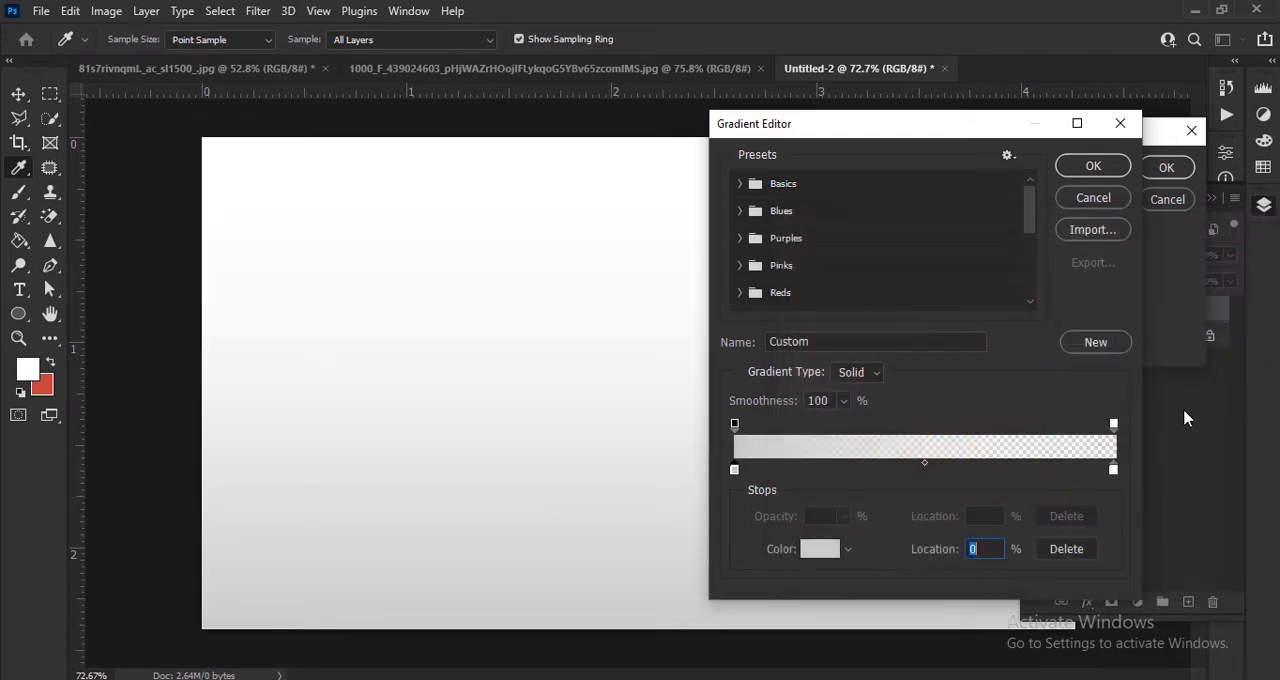
# Step: Set the gradient's end colour stop to grey 8f8f8f with its opacity stop at 100%, and accept the gradient
pyautogui.click(1115, 470)
pyautogui.click(818, 549)
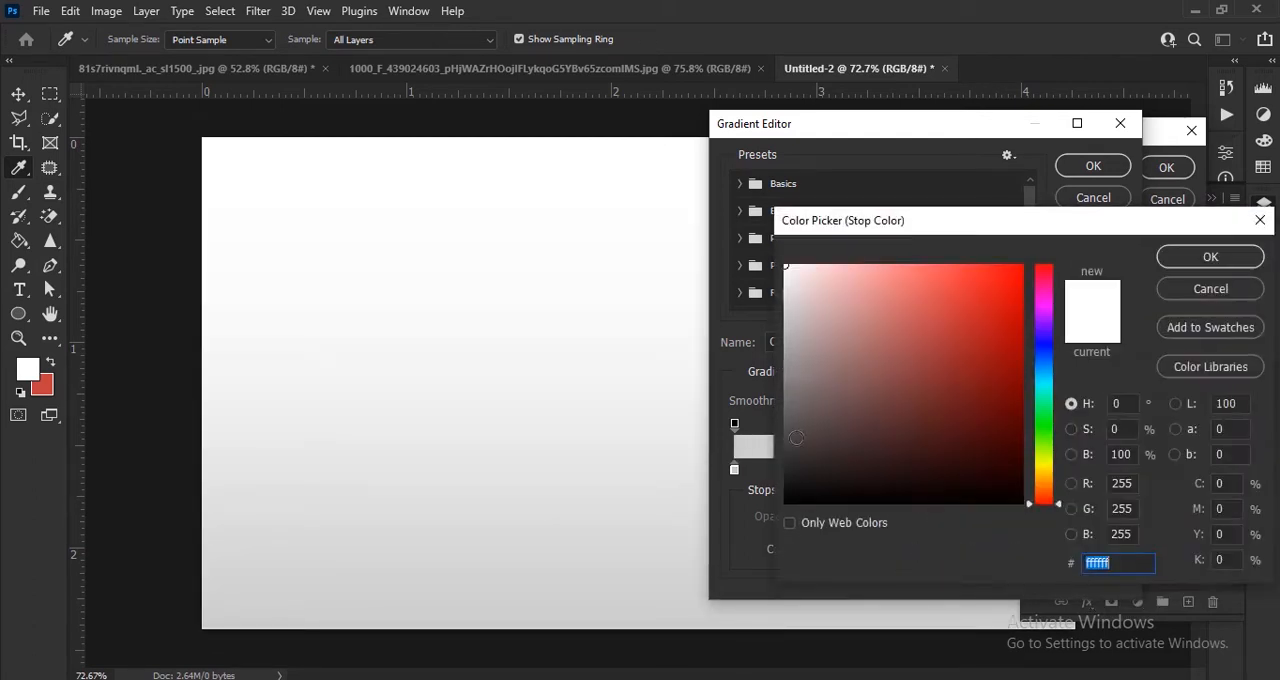
pyautogui.moveTo(791, 357); pyautogui.dragTo(786, 370)
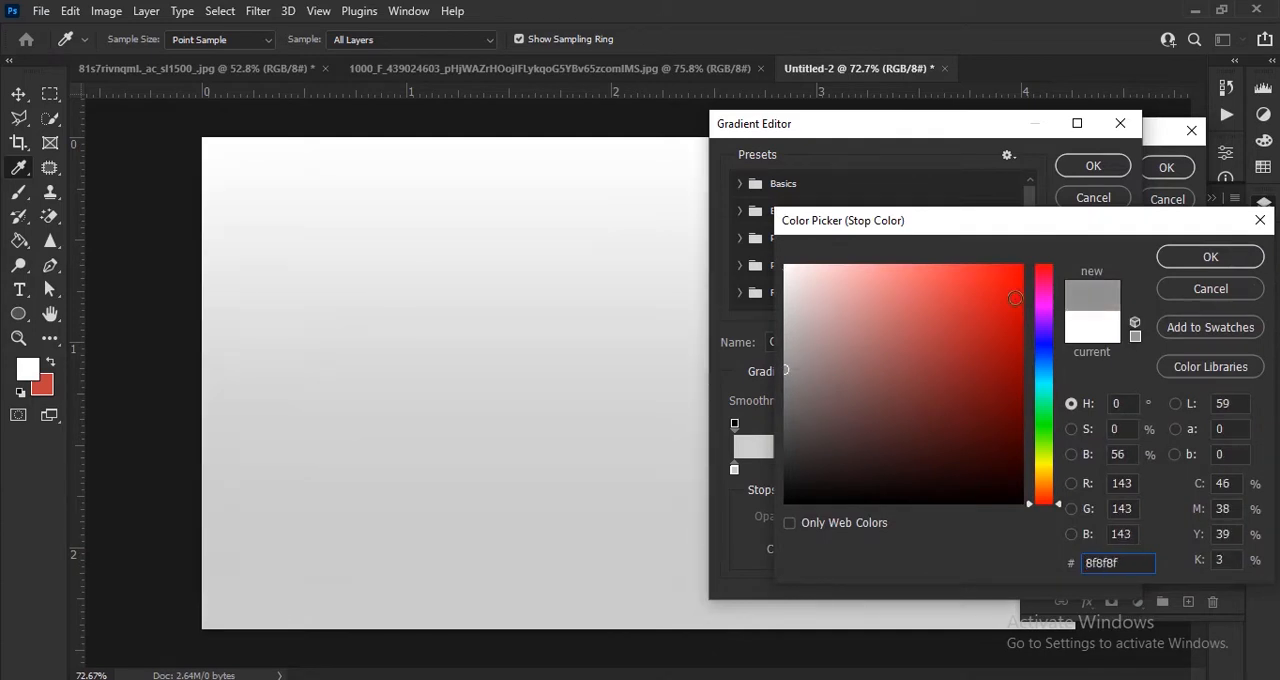
pyautogui.click(1210, 257)
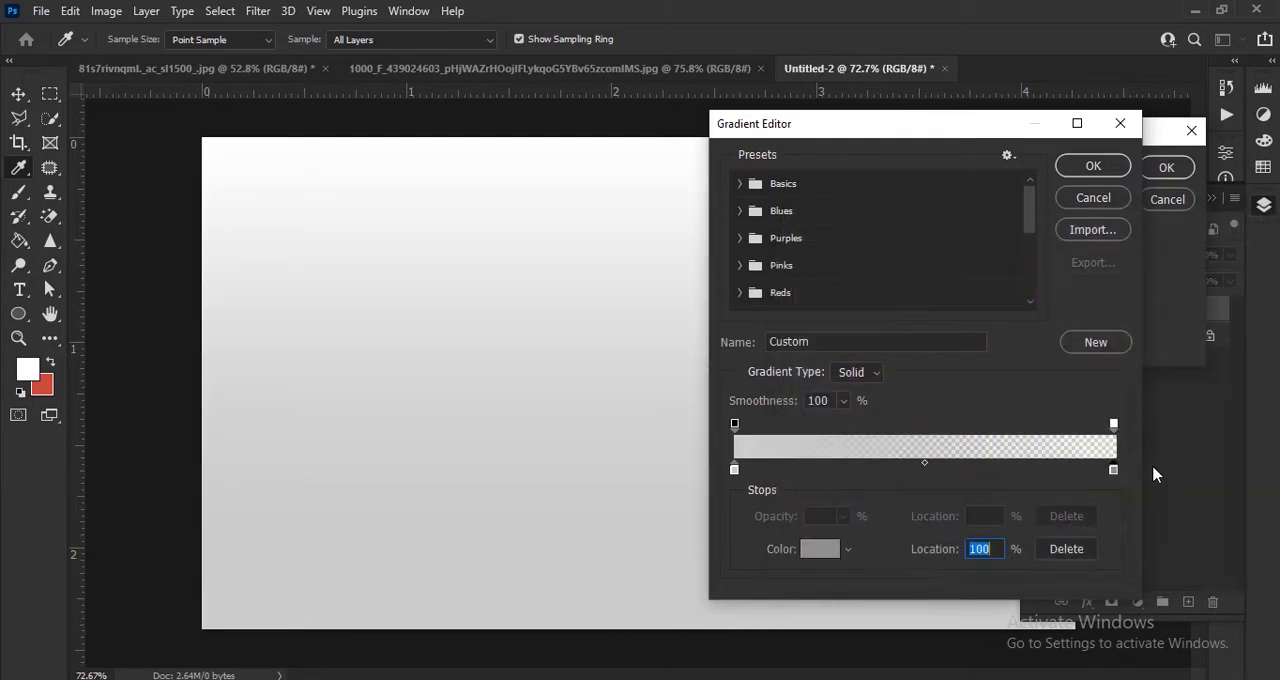
pyautogui.click(1114, 425)
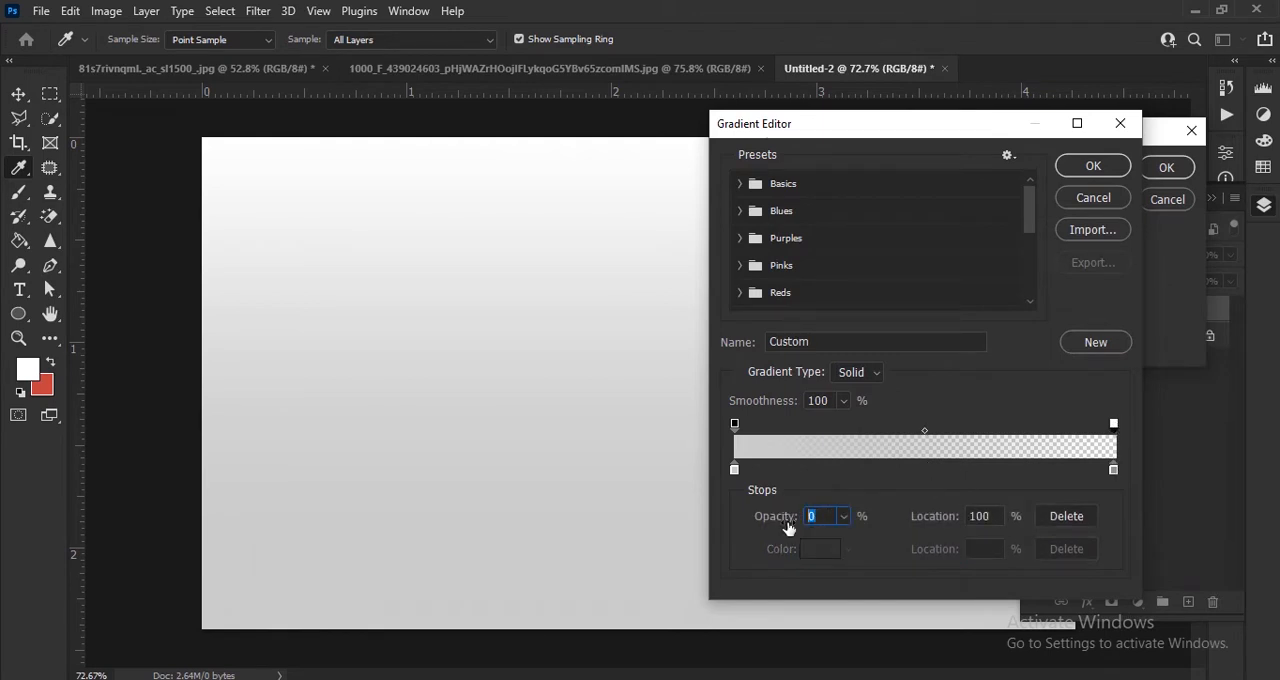
pyautogui.write('100')
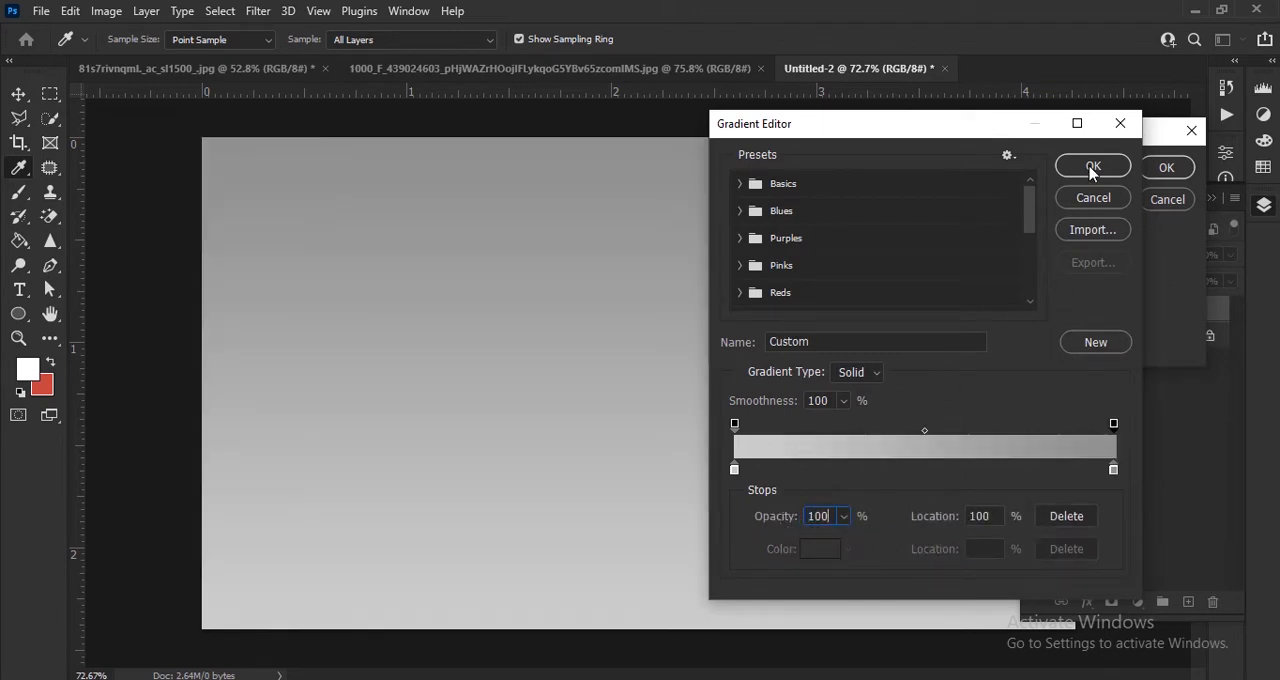
pyautogui.click(1089, 166)
# Step: Make the gradient fill radial and unreversed with a scale of about 142%, and apply it
pyautogui.click(1010, 205)
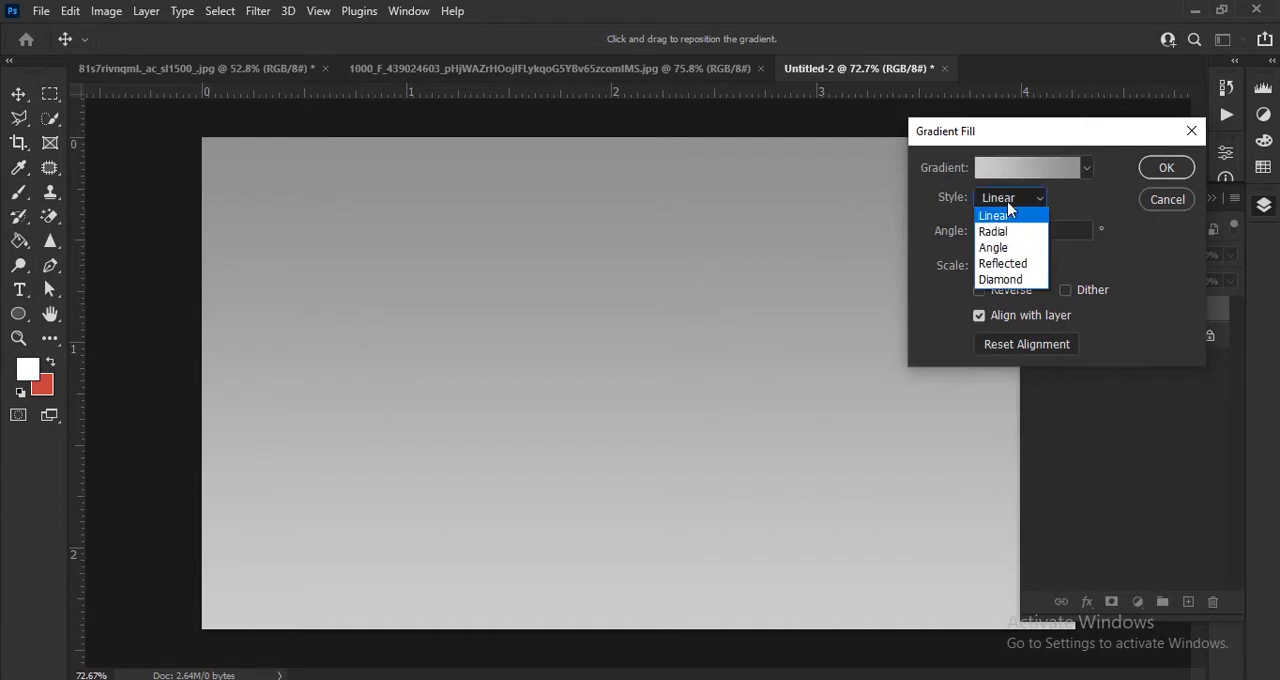
pyautogui.click(1005, 231)
pyautogui.click(980, 291)
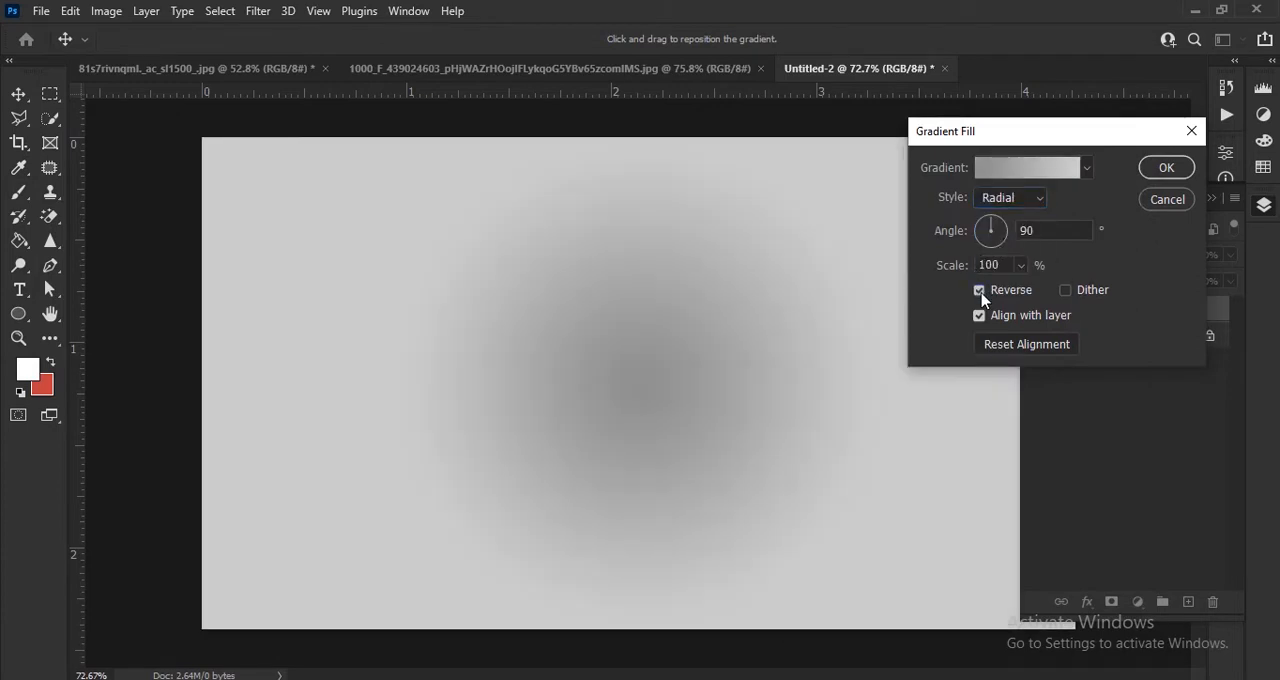
pyautogui.click(980, 291)
pyautogui.moveTo(954, 277); pyautogui.dragTo(988, 290)
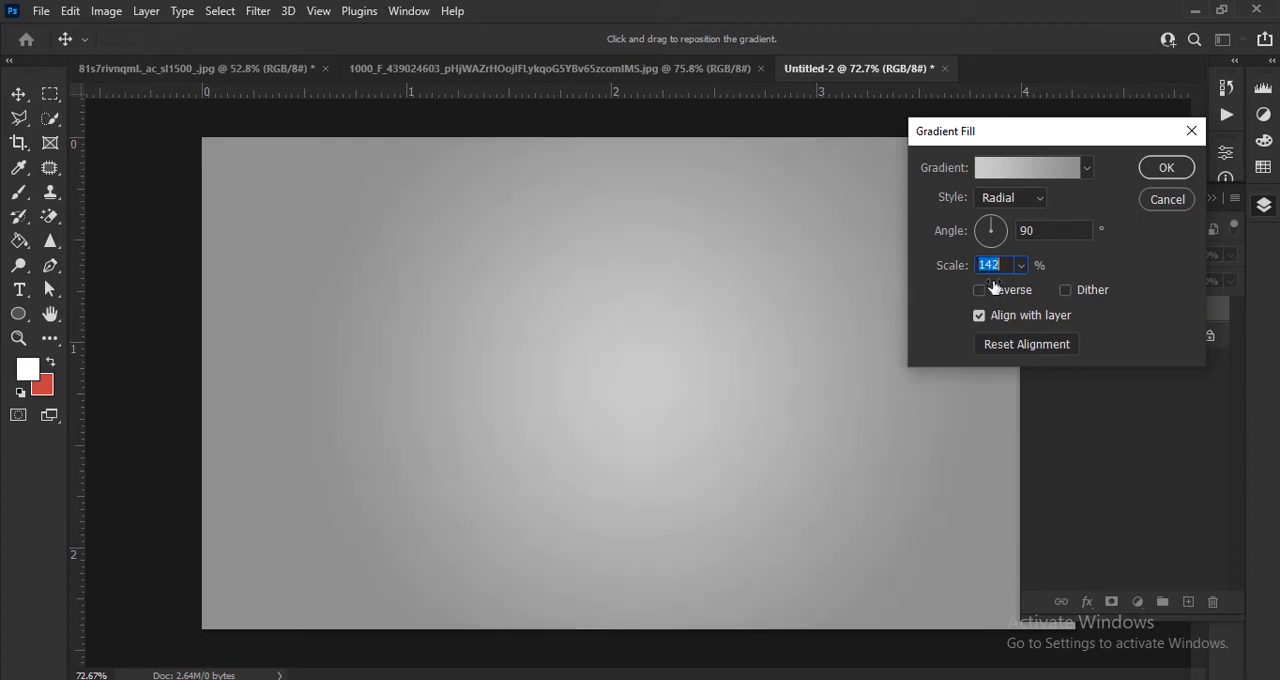
pyautogui.moveTo(993, 288); pyautogui.dragTo(992, 288)
pyautogui.click(1164, 169)
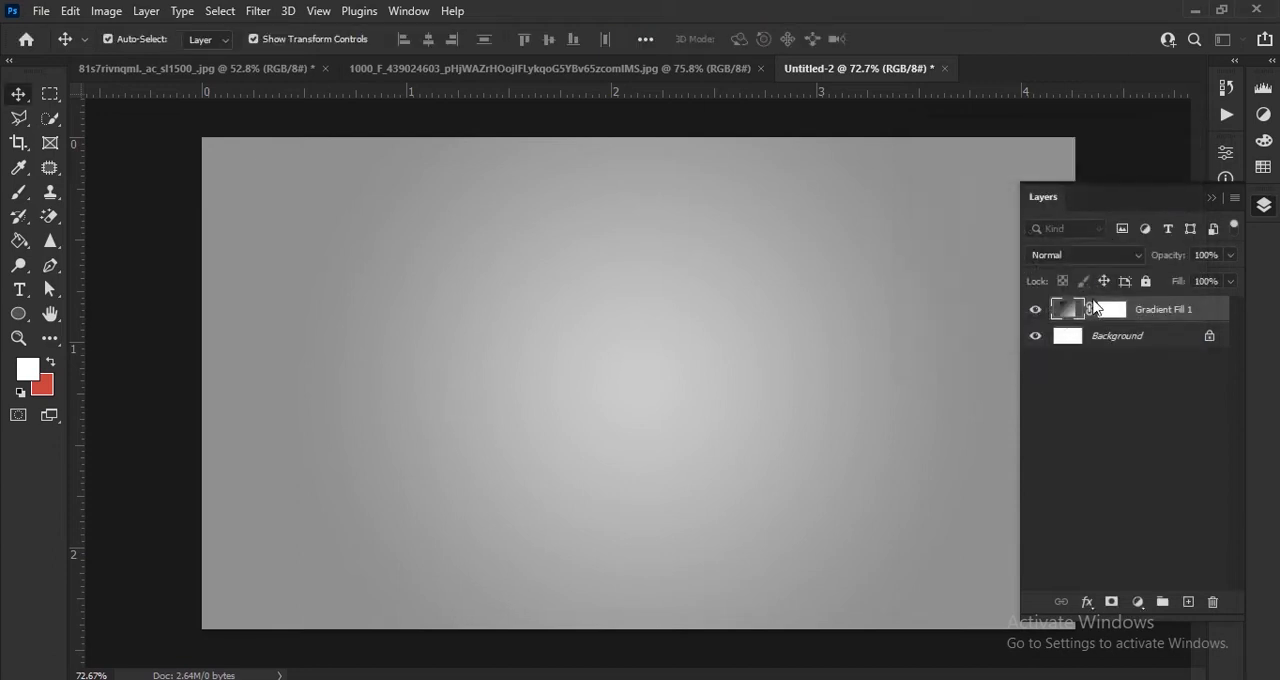
pyautogui.scroll(3, 660, 372)
pyautogui.scroll(-3, 668, 368)
pyautogui.scroll(1, 674, 368)
pyautogui.scroll(-1, 645, 360)
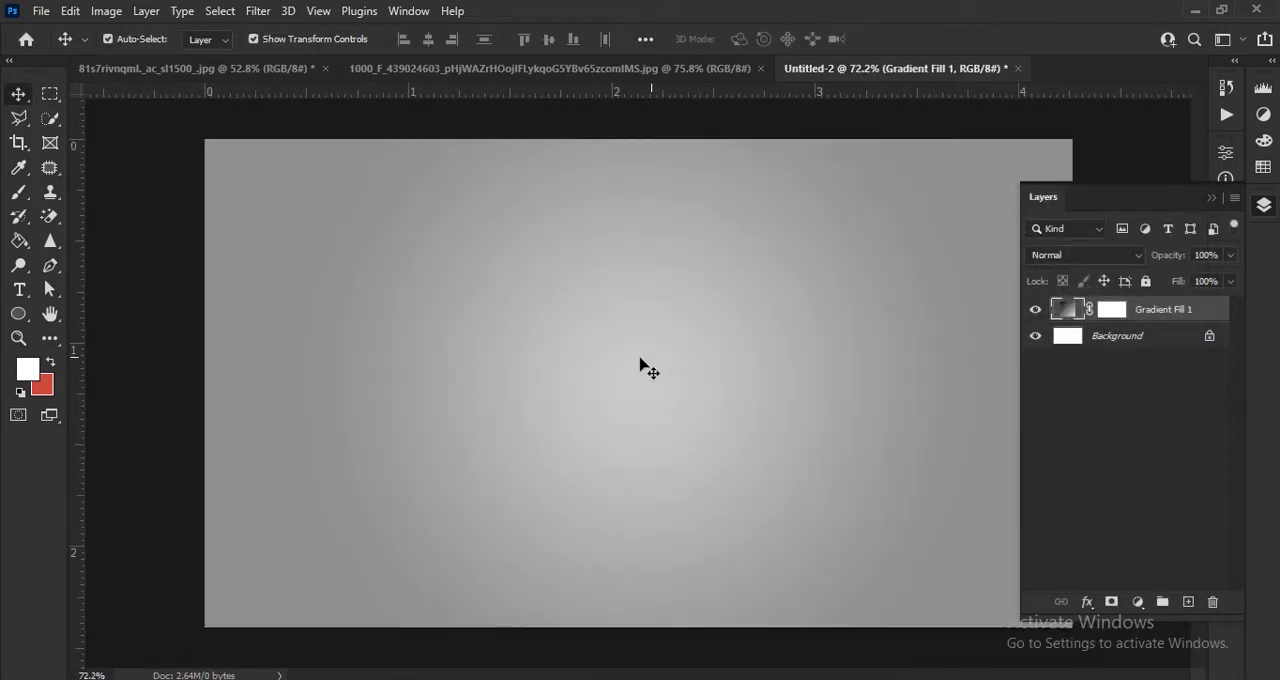
# Step: Set up the Type tool with the Franklin Gothic Demi font and black (000000) text colour
pyautogui.click(21, 291)
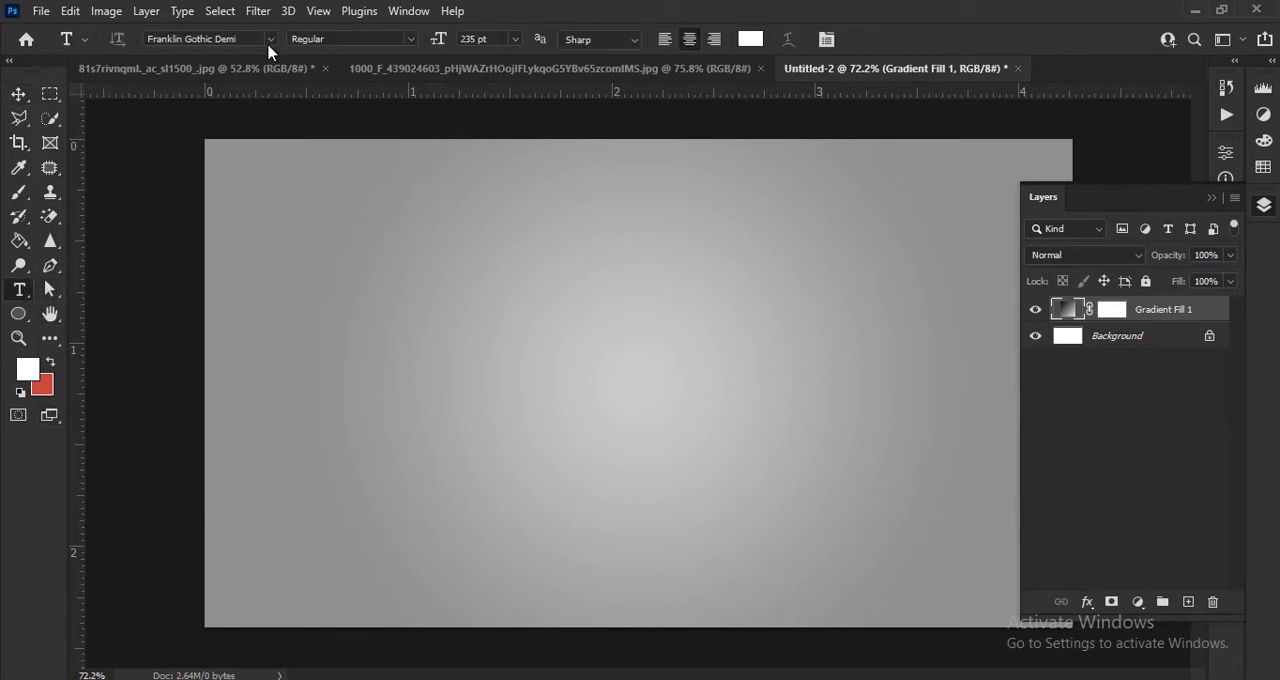
pyautogui.click(269, 42)
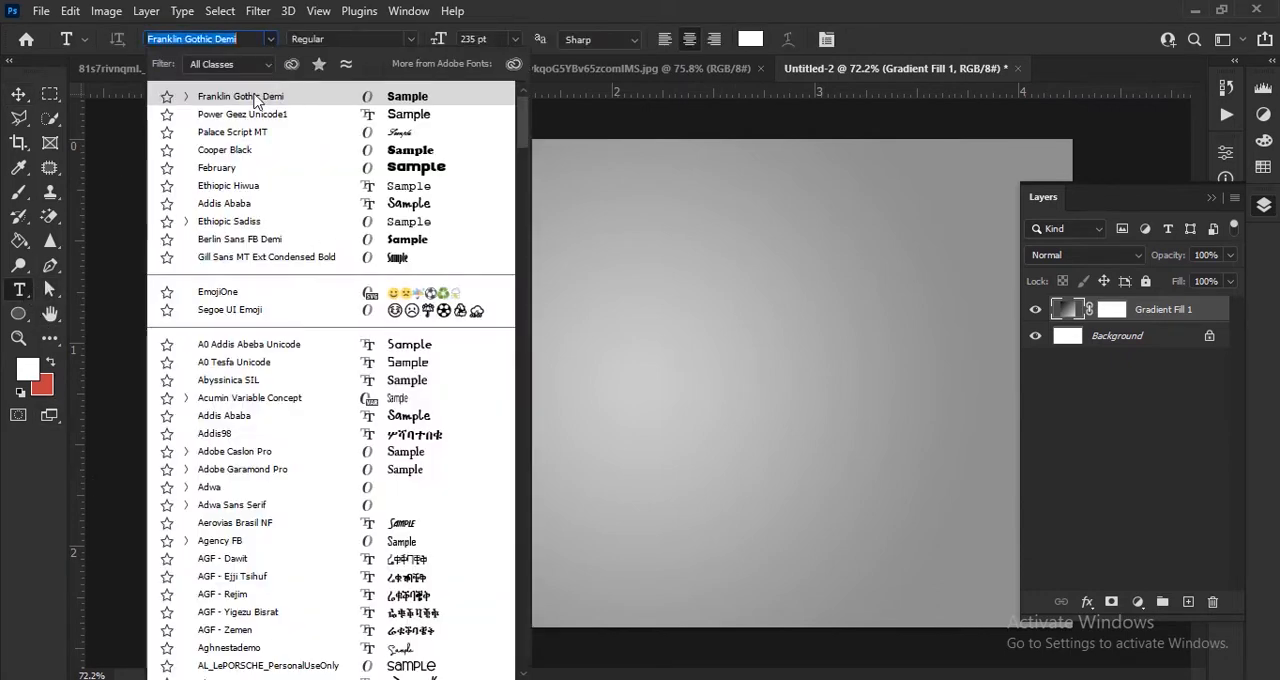
pyautogui.click(251, 98)
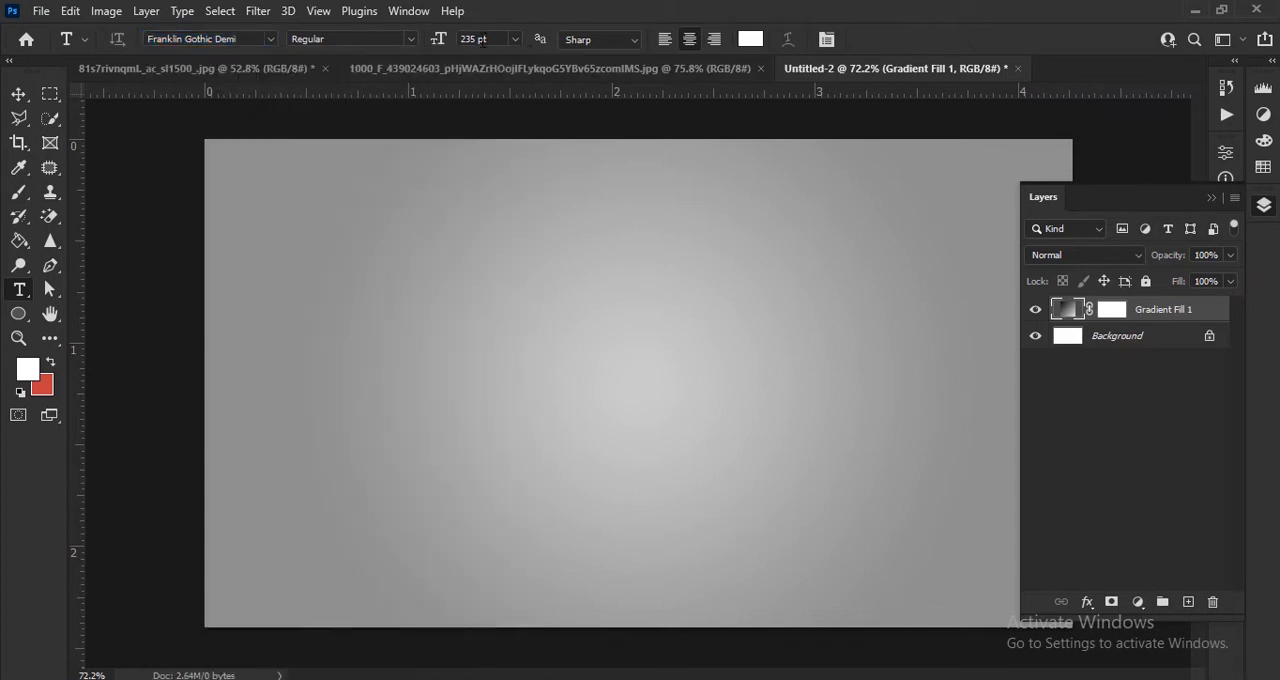
pyautogui.click(748, 43)
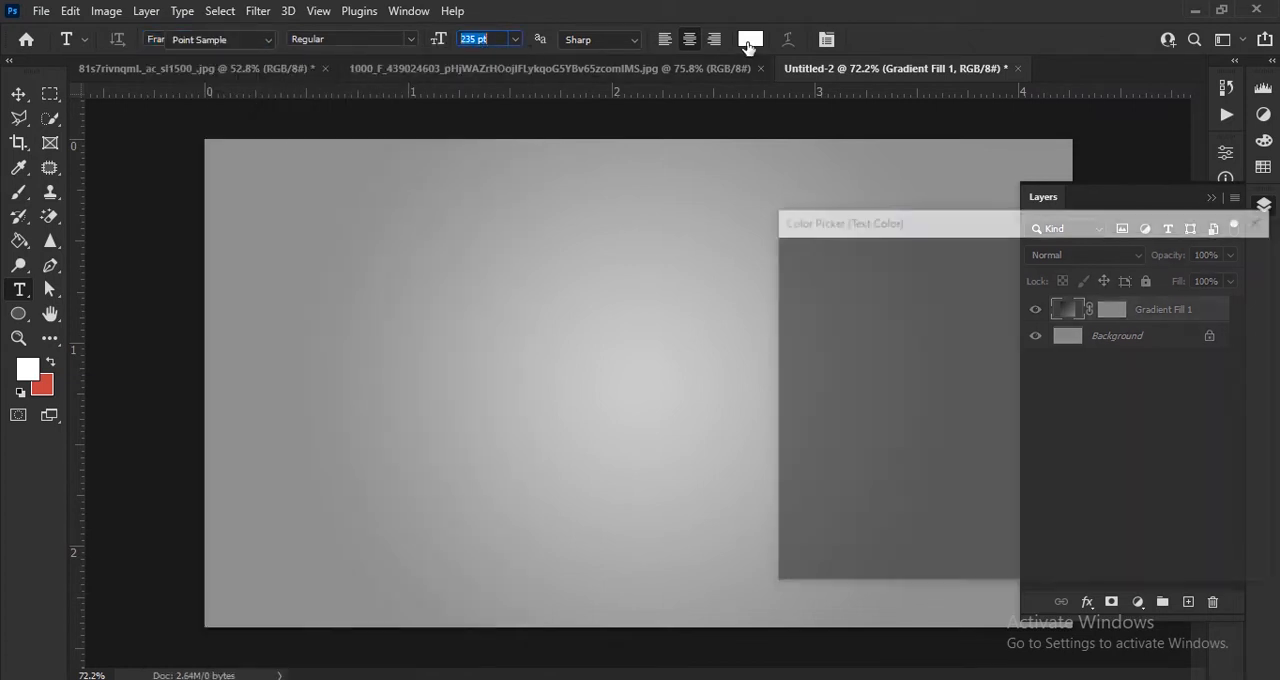
pyautogui.moveTo(834, 303)
pyautogui.mouseDown()
pyautogui.moveTo(746, 240)
pyautogui.moveTo(772, 544)
pyautogui.mouseUp()
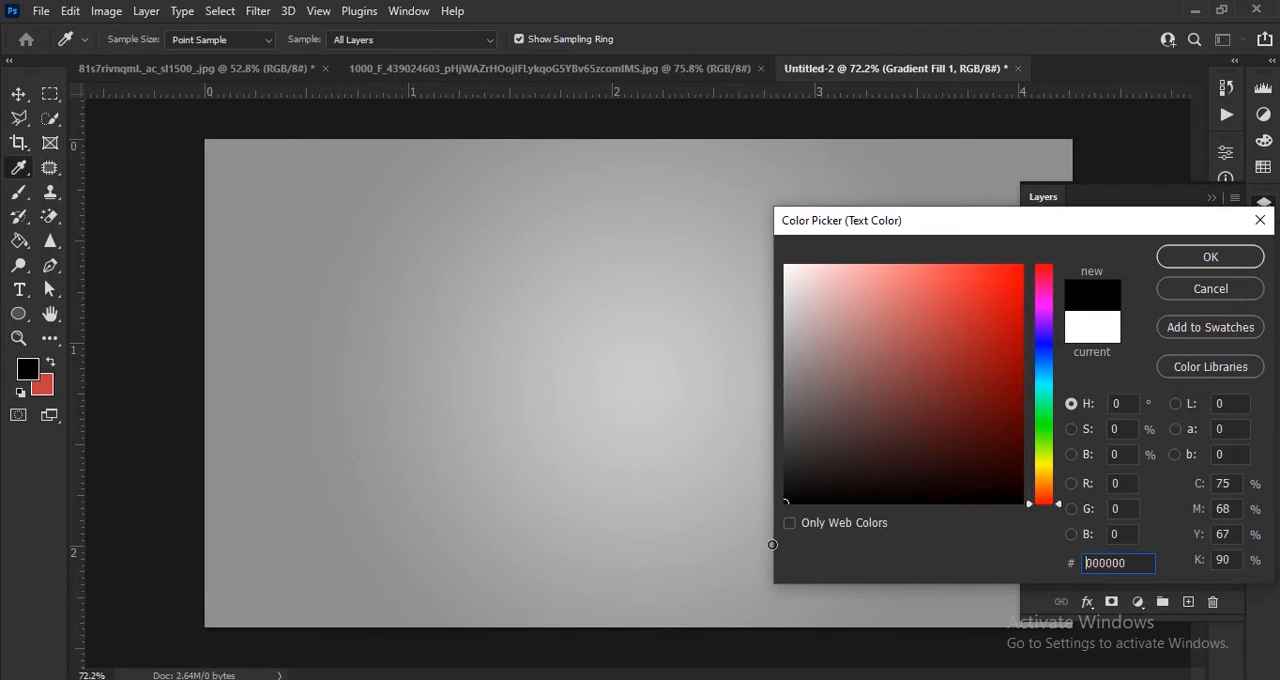
pyautogui.click(1200, 257)
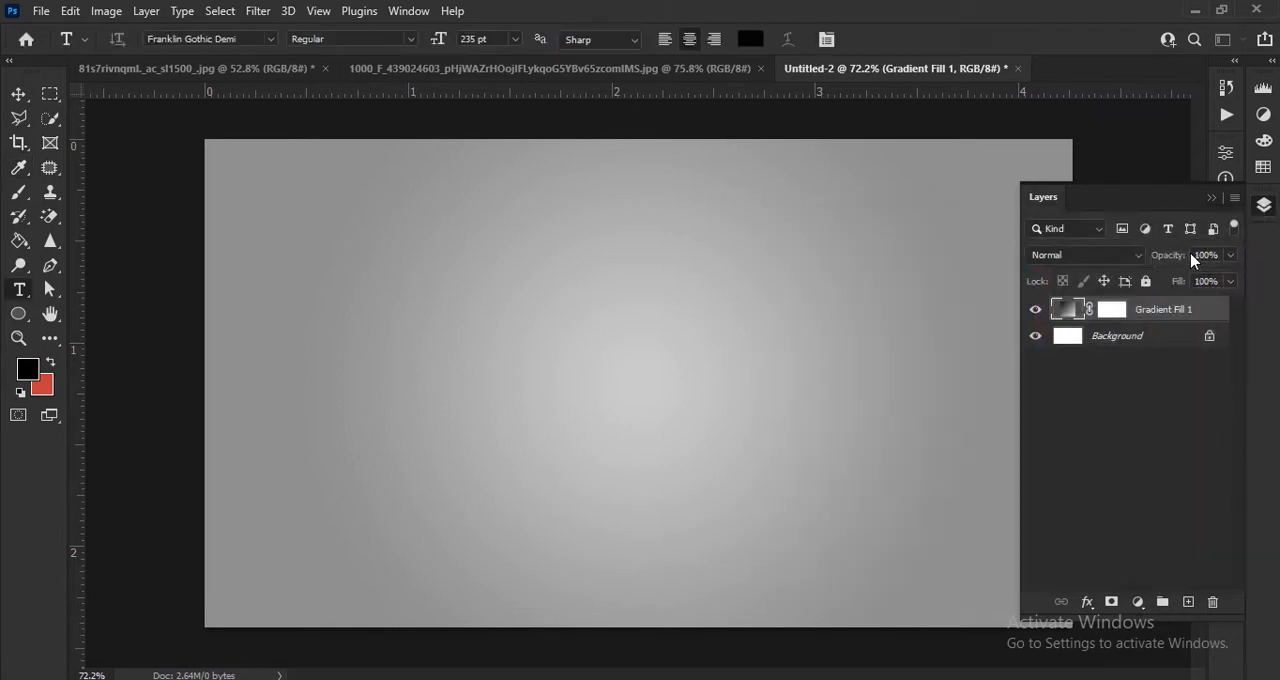
# Step: Add the letter M as a text layer and move it to the centre of the canvas
pyautogui.click(554, 390)
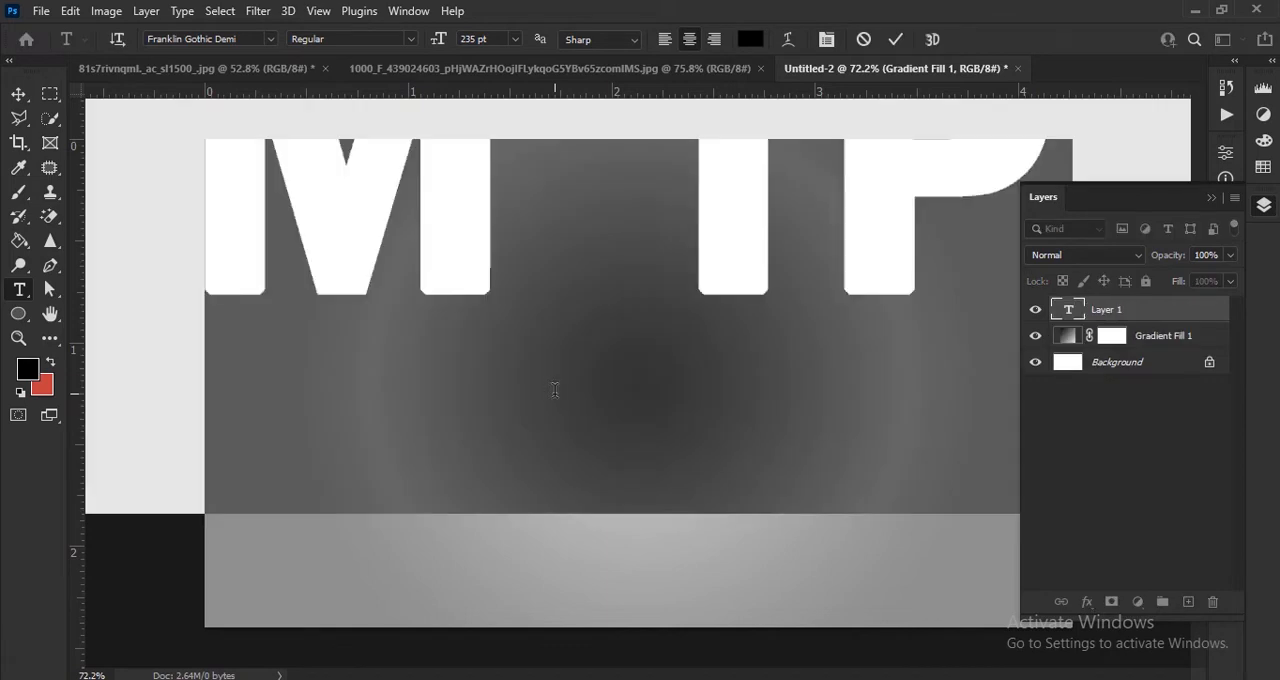
pyautogui.write('M')
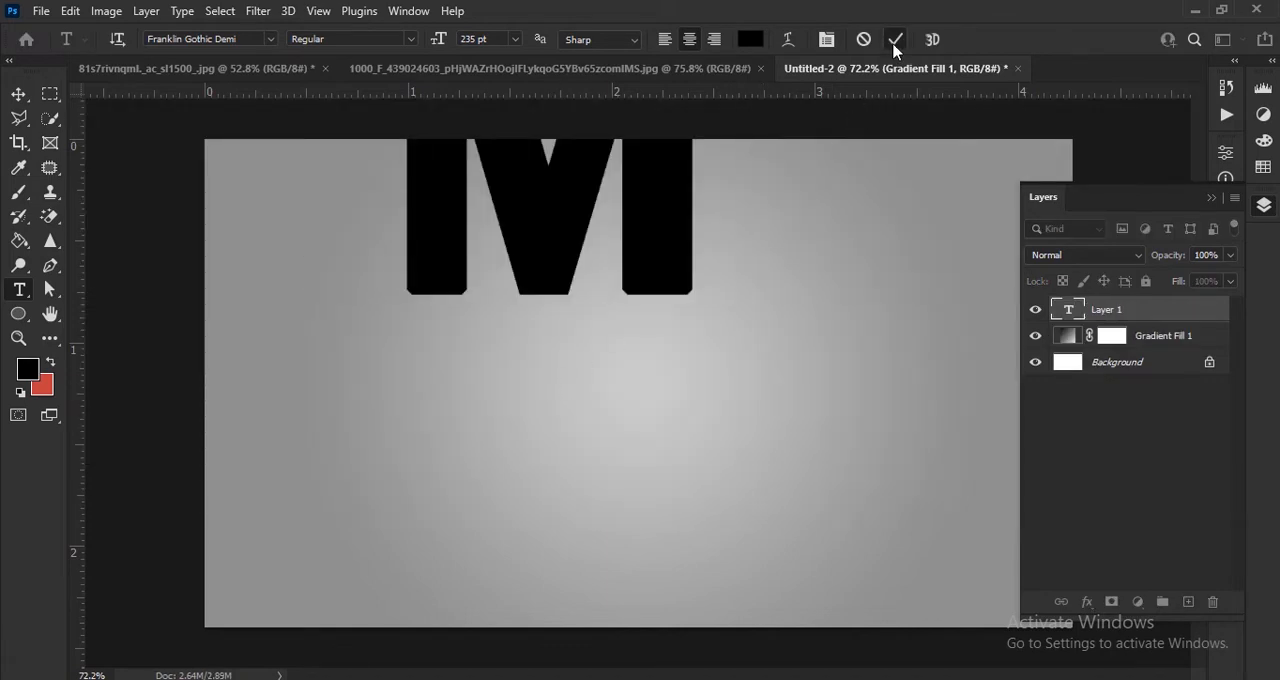
pyautogui.click(895, 40)
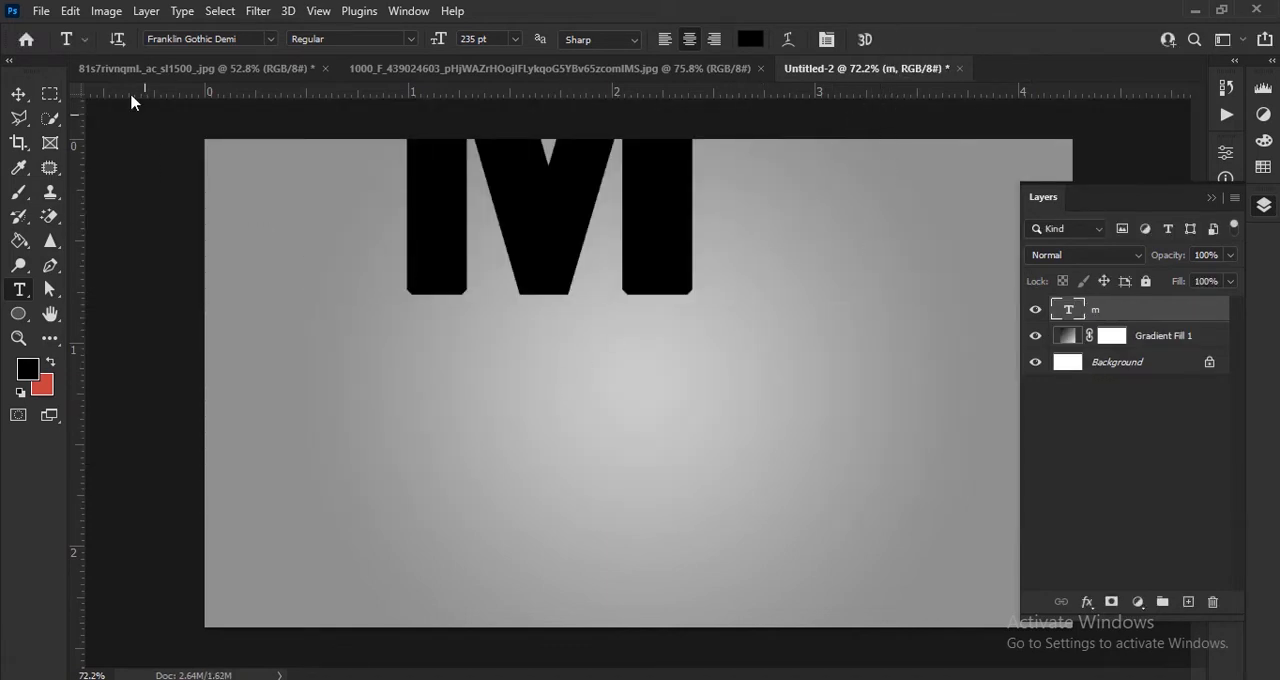
pyautogui.click(17, 97)
pyautogui.moveTo(556, 210); pyautogui.dragTo(641, 431)
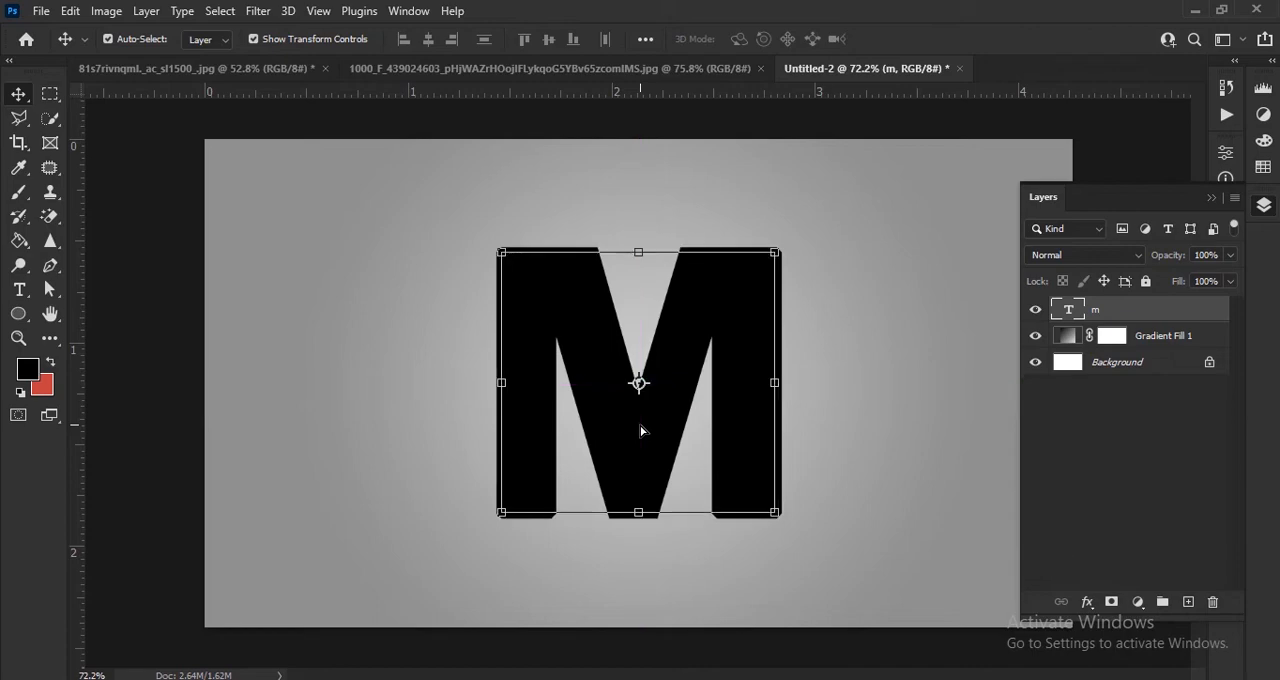
# Step: Copy the green leaves photo from its document into Untitled-2 and position it over the letter
pyautogui.click(554, 69)
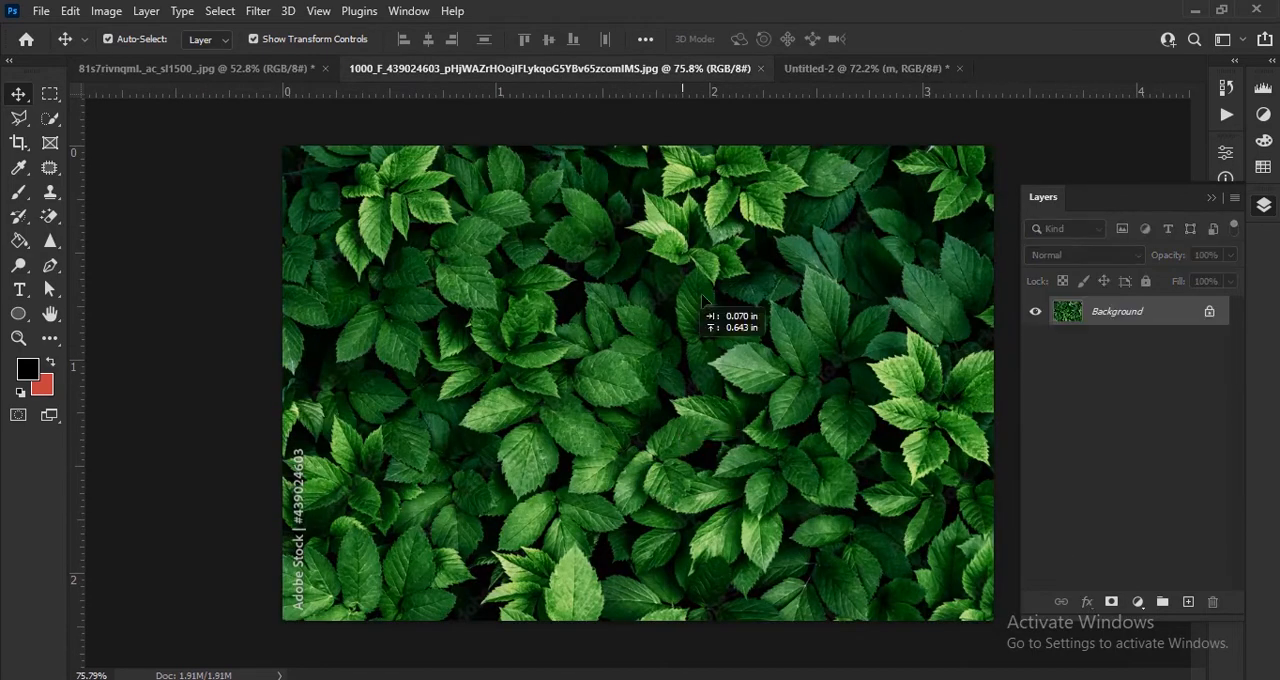
pyautogui.moveTo(787, 66); pyautogui.dragTo(630, 414)
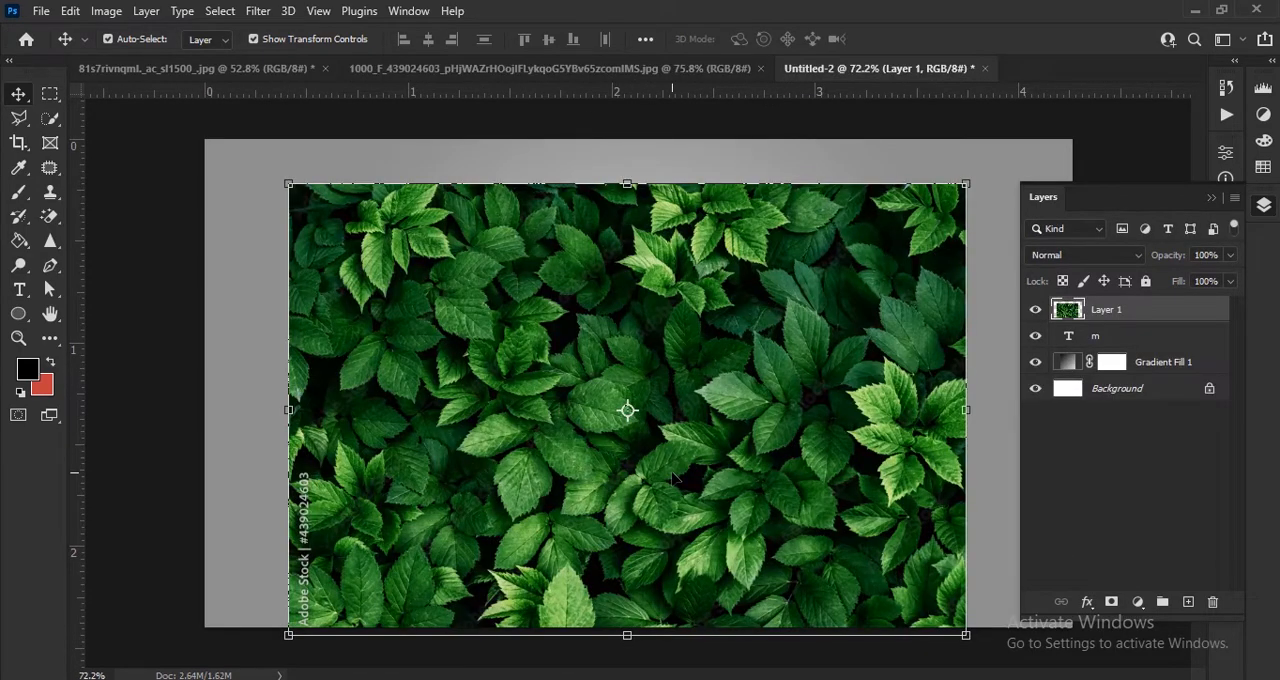
pyautogui.moveTo(672, 476)
pyautogui.mouseDown()
pyautogui.moveTo(664, 436)
pyautogui.moveTo(664, 455)
pyautogui.mouseUp()
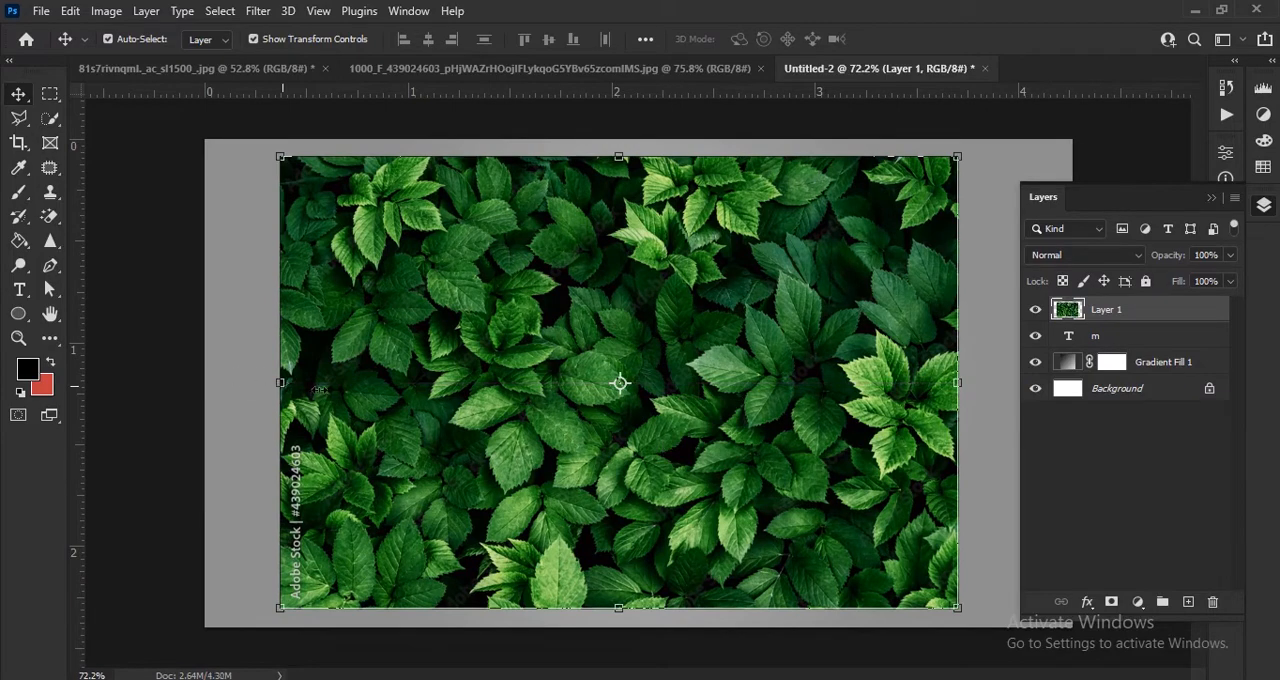
# Step: Scale the leaves layer down to about 2.7 in wide and centre it over the letter M
pyautogui.moveTo(281, 382); pyautogui.dragTo(405, 382)
pyautogui.moveTo(784, 425); pyautogui.dragTo(753, 425)
pyautogui.click(929, 39)
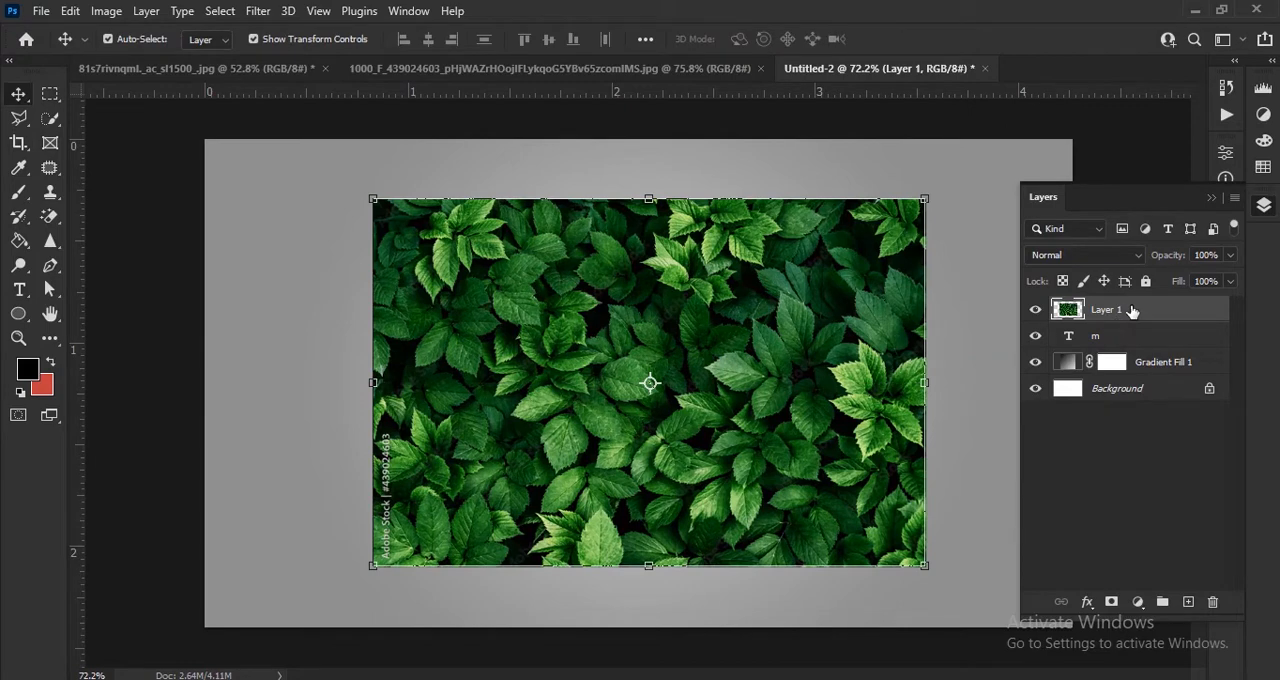
# Step: Move the leaves layer below the M text layer and set the text layer's opacity to 70%
pyautogui.moveTo(1131, 310); pyautogui.dragTo(1142, 352)
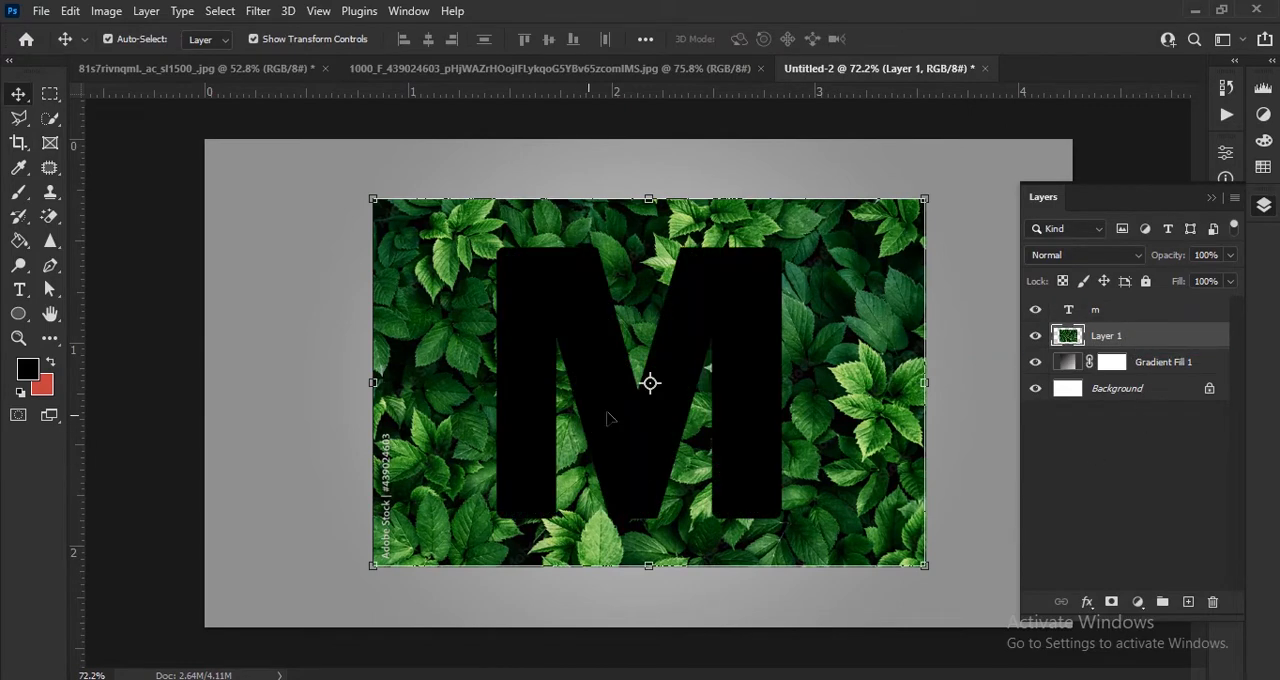
pyautogui.scroll(2, 608, 418)
pyautogui.click(1141, 312)
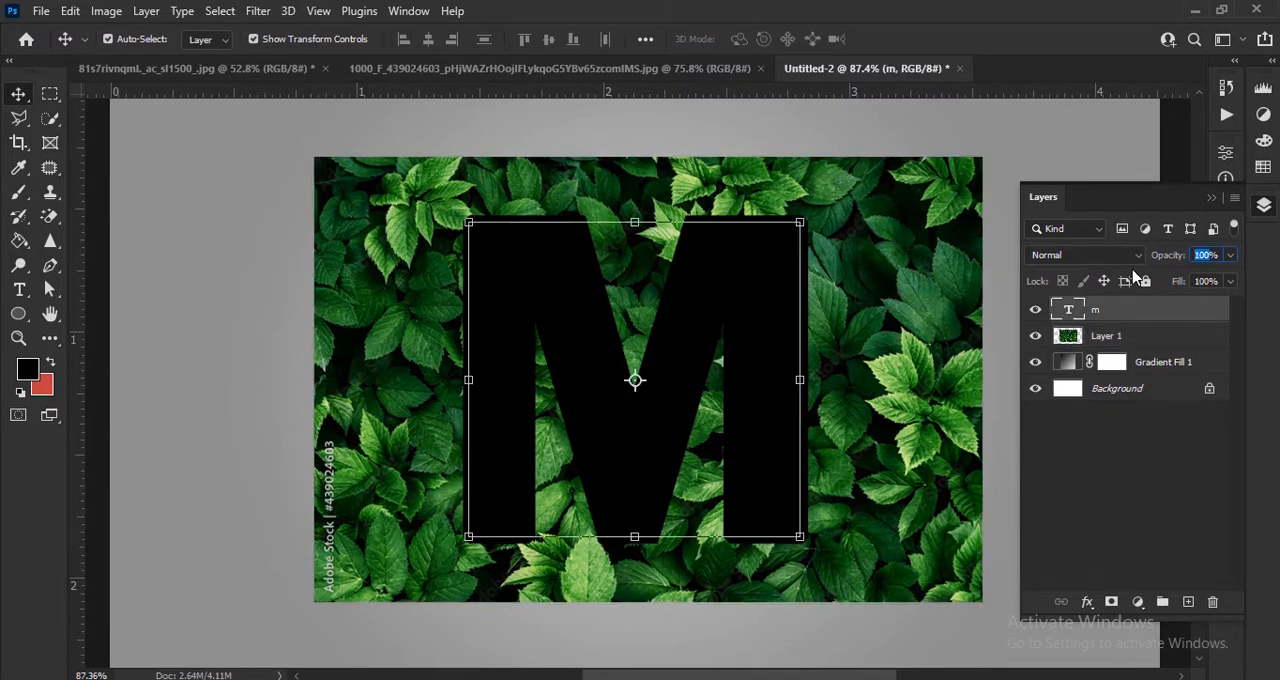
pyautogui.write('70')
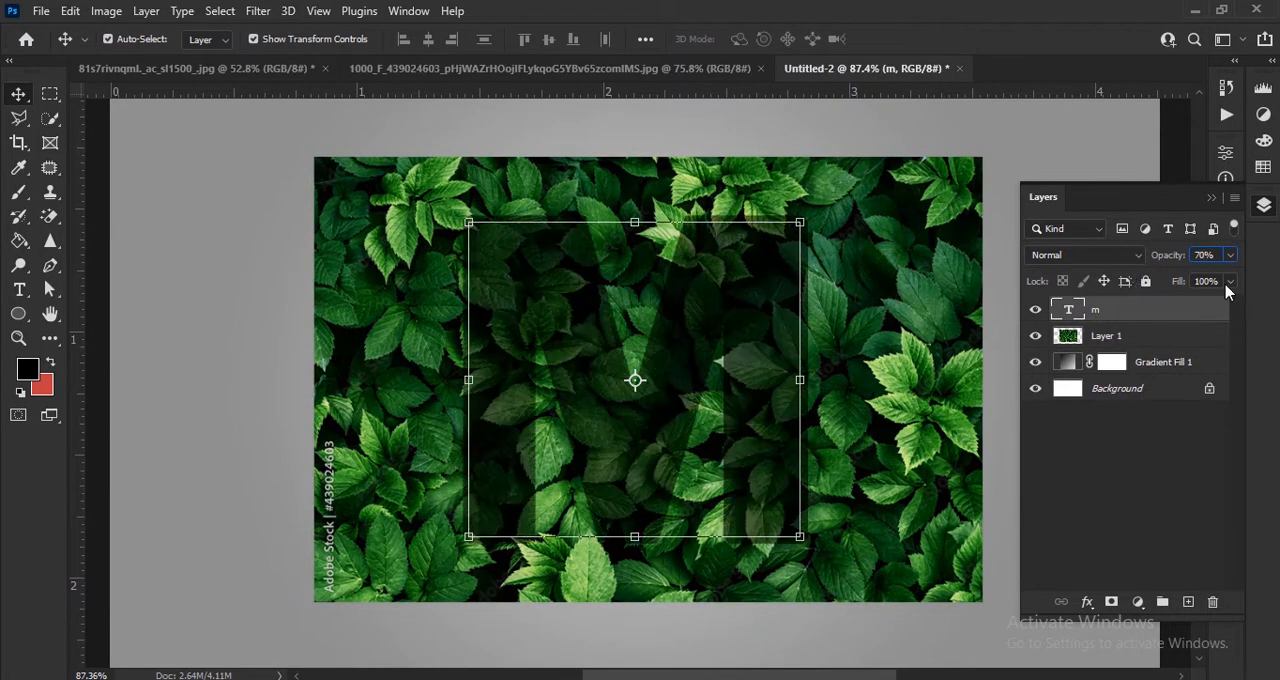
pyautogui.click(1167, 340)
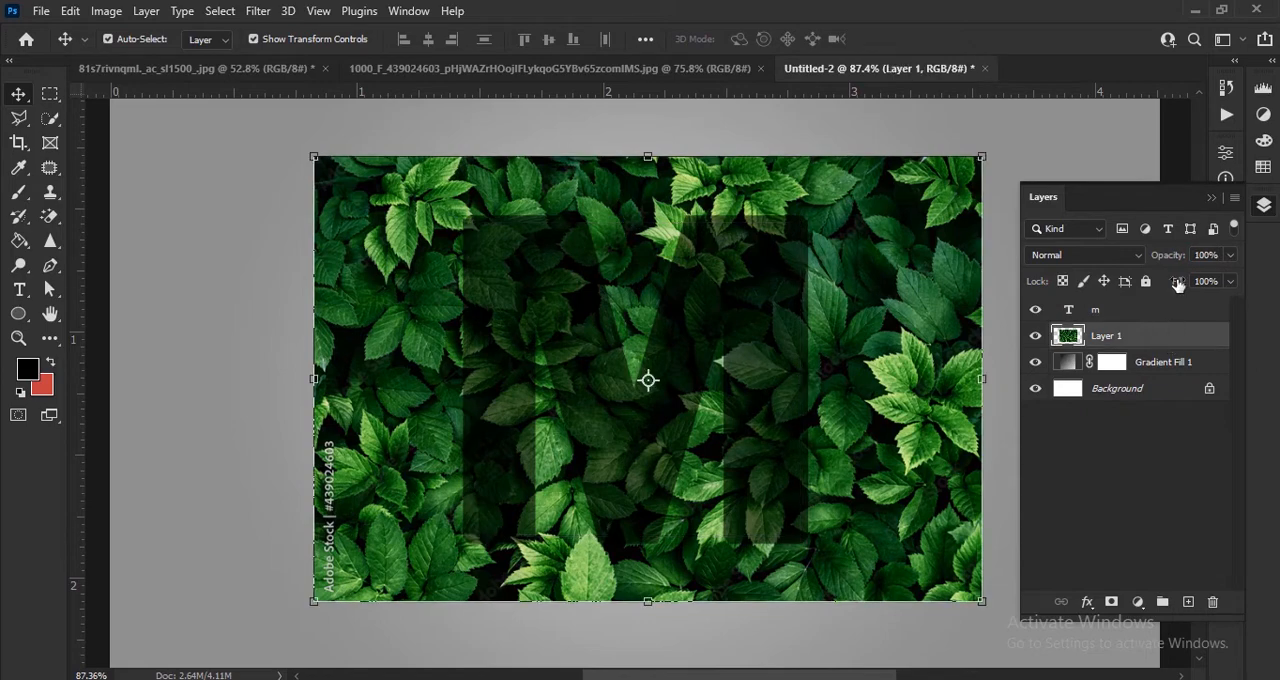
pyautogui.click(1211, 199)
pyautogui.scroll(3, 616, 467)
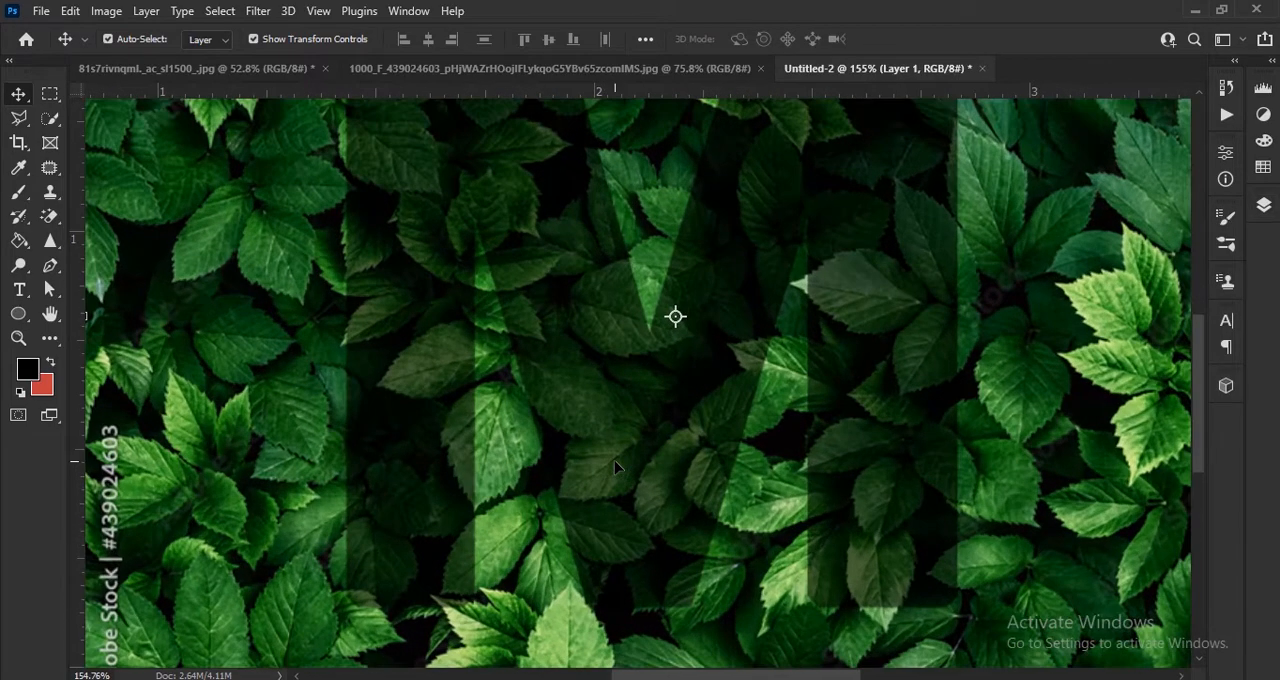
pyautogui.scroll(-1, 616, 467)
pyautogui.hotkey('ctrl', '0')
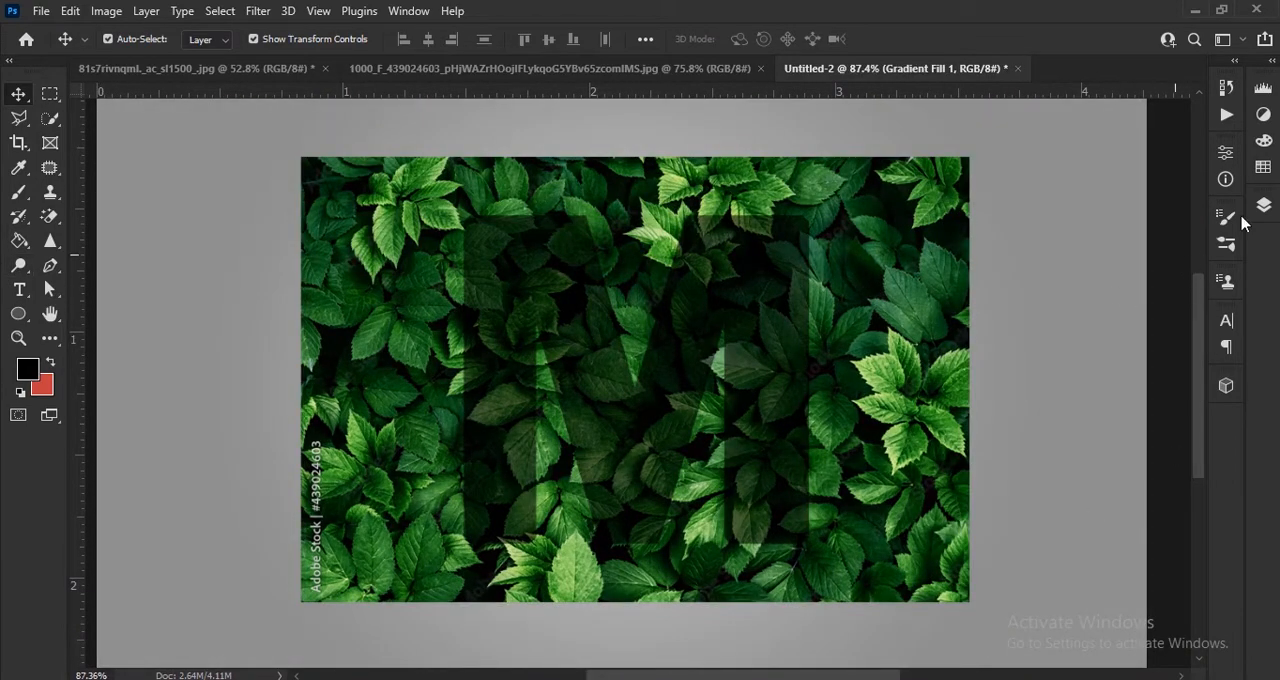
pyautogui.click(1270, 203)
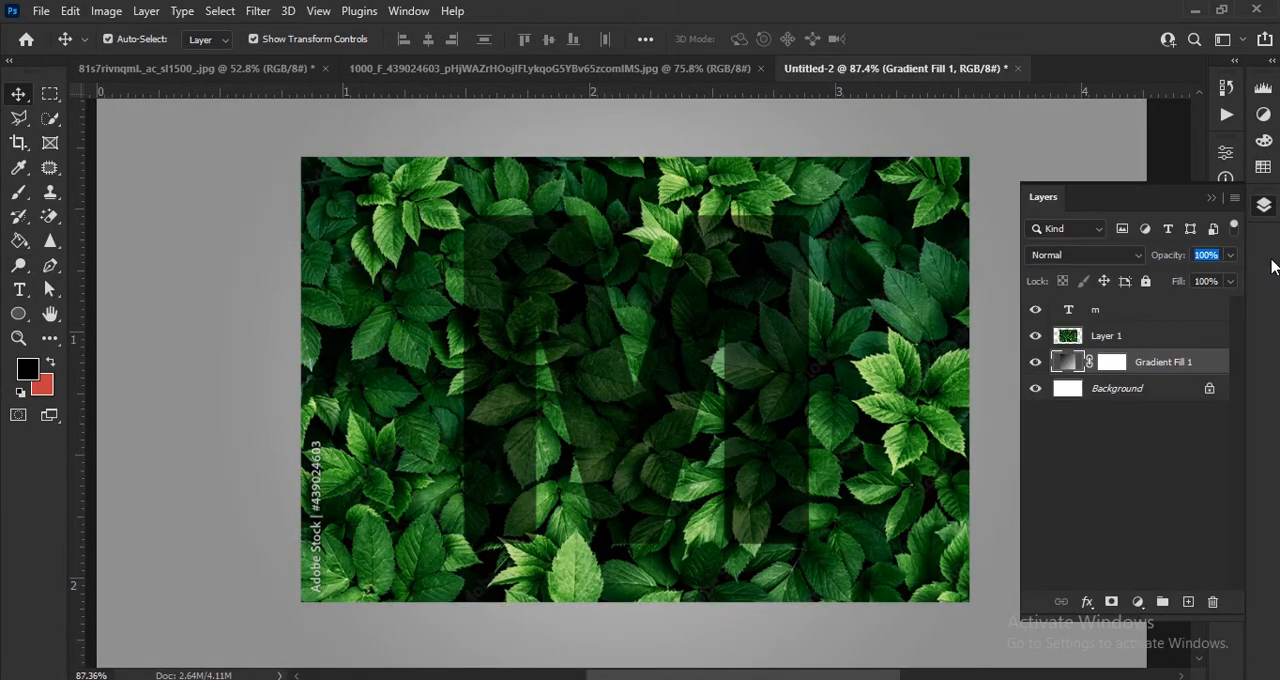
# Step: Select the leaves layer and set up the Pen tool in Path mode
pyautogui.click(1172, 336)
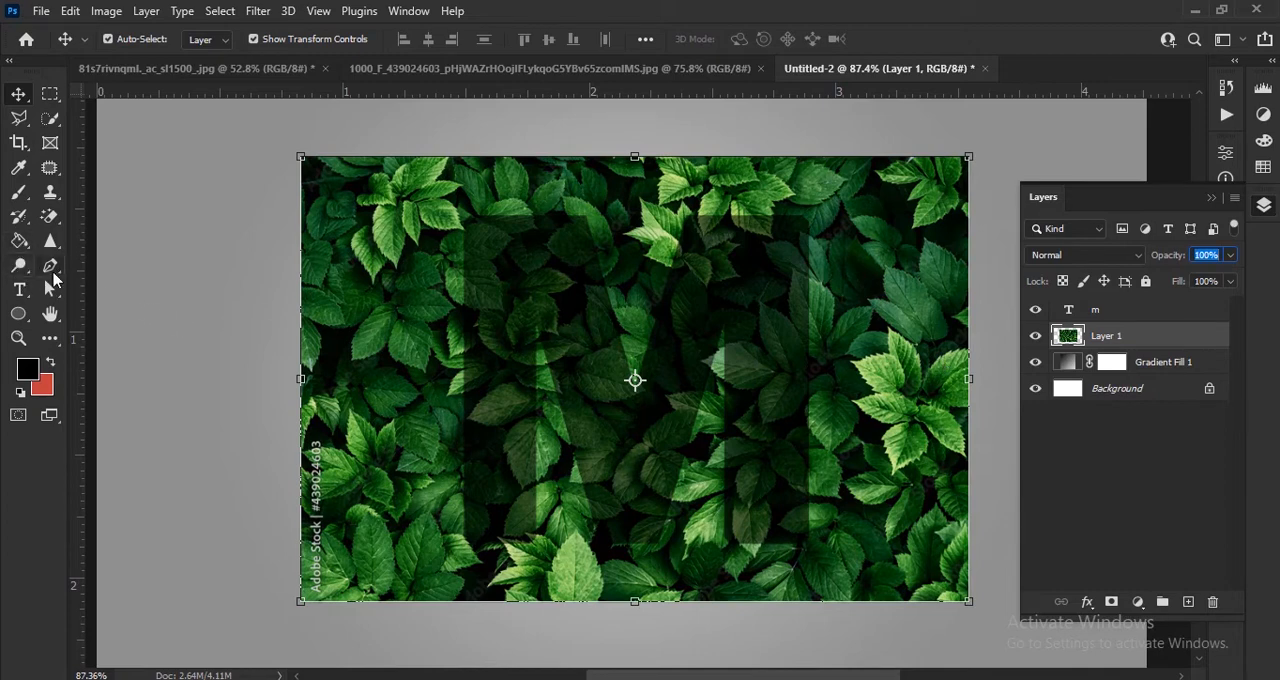
pyautogui.click(50, 266)
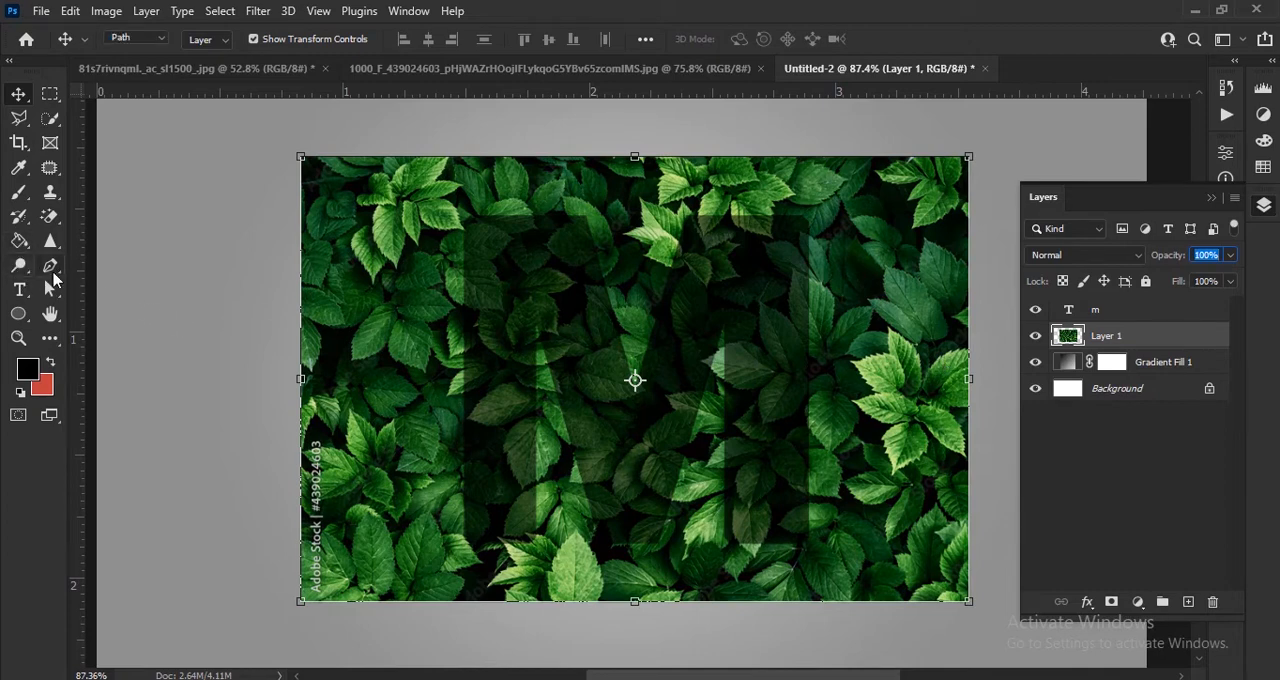
pyautogui.click(160, 39)
pyautogui.click(129, 70)
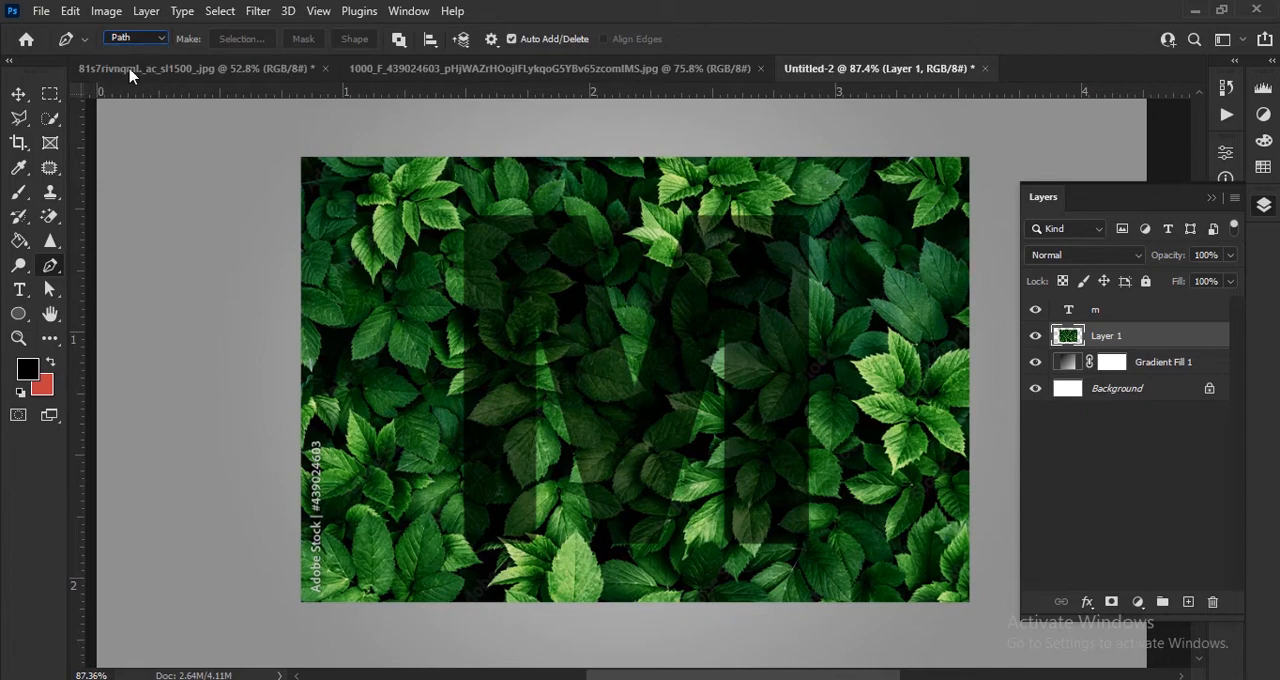
# Step: Trace a closed path around the upright leaf that overhangs the bottom edge of the M's right stem
pyautogui.scroll(6, 757, 531)
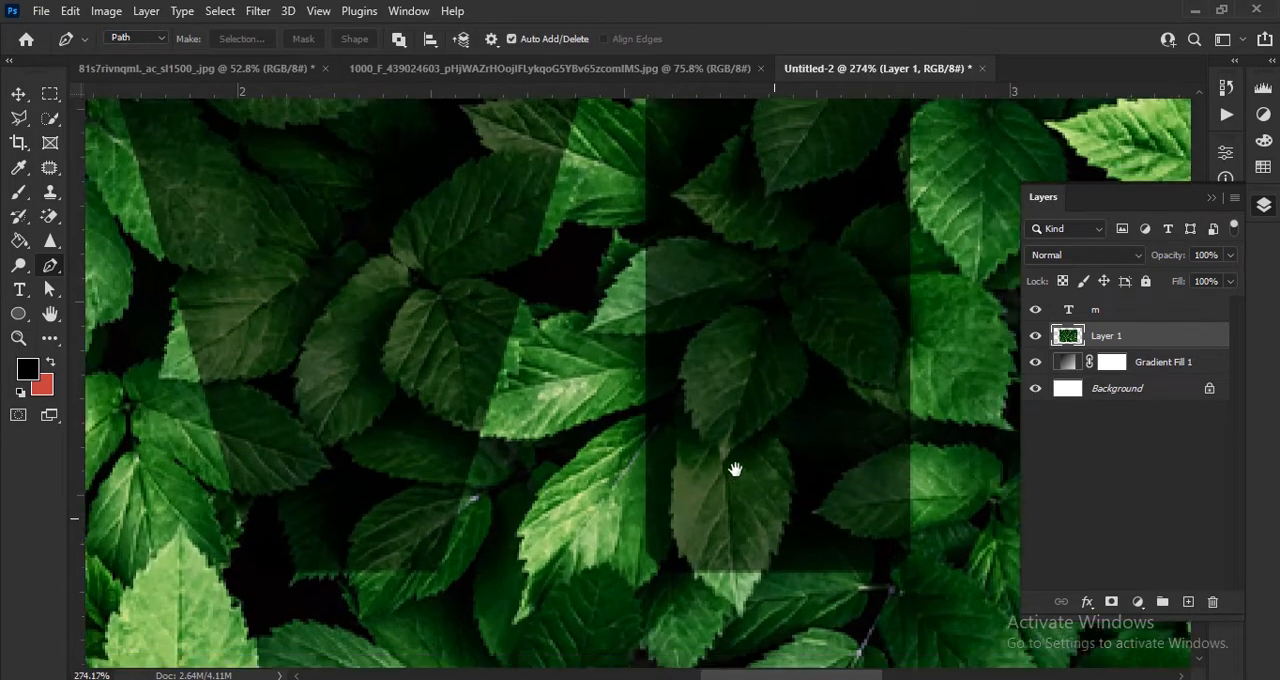
pyautogui.moveTo(735, 469); pyautogui.dragTo(733, 453)
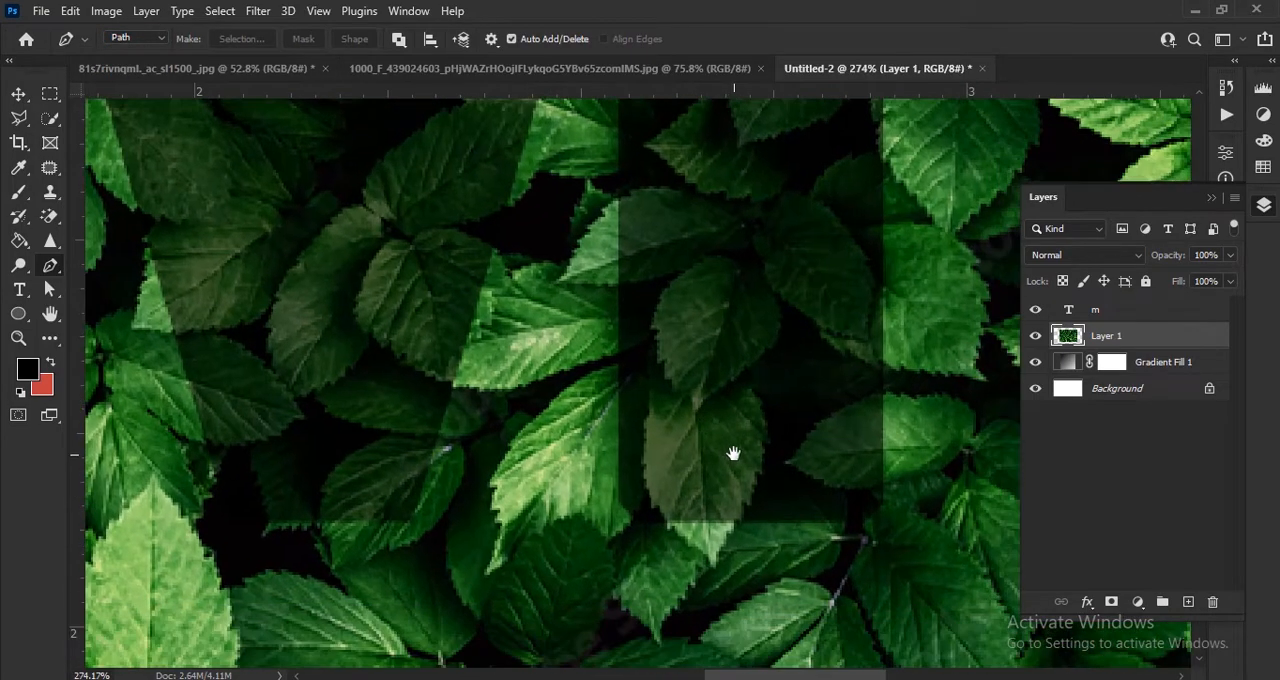
pyautogui.scroll(1, 727, 455)
pyautogui.click(655, 364)
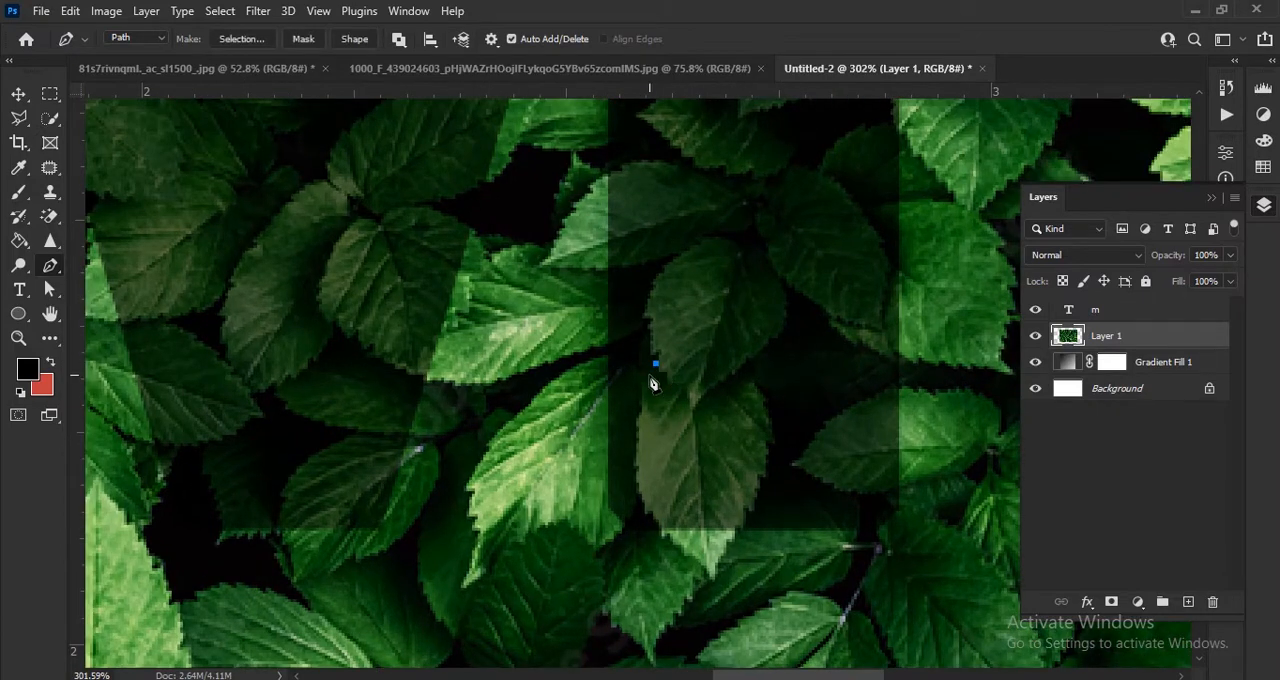
pyautogui.click(650, 375)
pyautogui.click(644, 398)
pyautogui.click(636, 420)
pyautogui.click(636, 443)
pyautogui.click(636, 465)
pyautogui.click(641, 503)
pyautogui.click(653, 511)
pyautogui.click(733, 535)
pyautogui.click(754, 497)
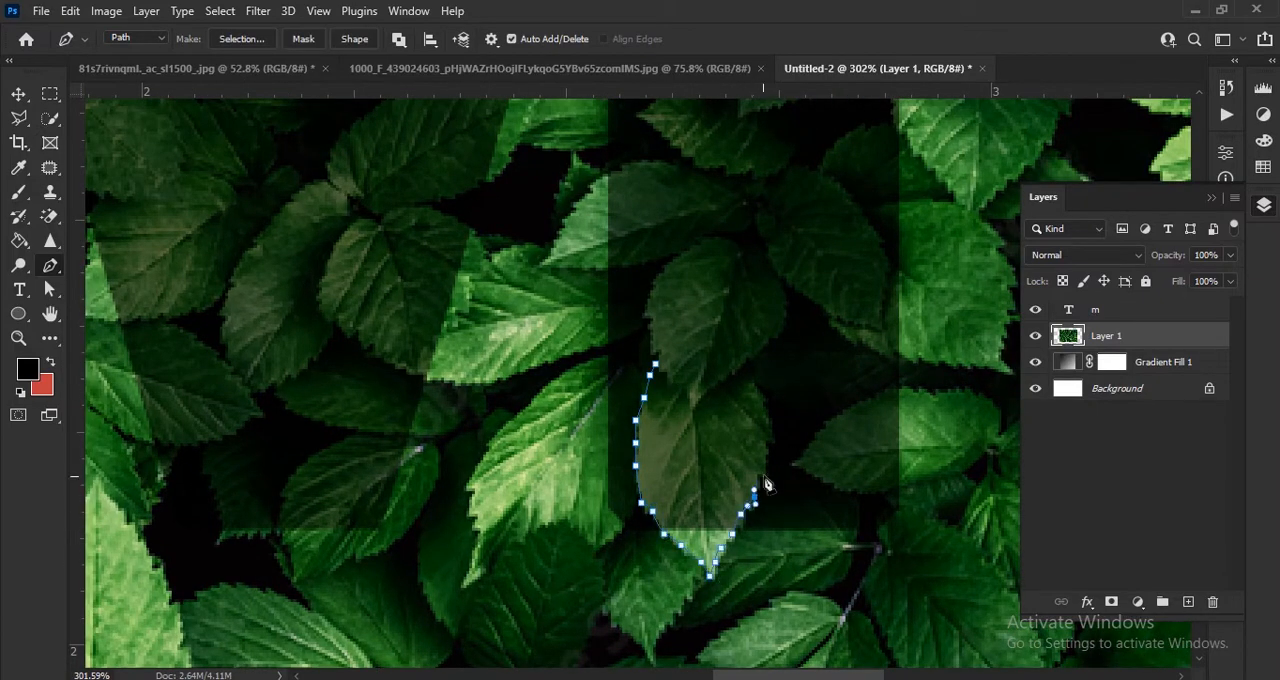
pyautogui.click(766, 452)
pyautogui.click(771, 410)
pyautogui.click(760, 385)
pyautogui.click(745, 368)
pyautogui.click(721, 383)
pyautogui.click(701, 404)
pyautogui.click(692, 403)
pyautogui.click(676, 389)
pyautogui.click(655, 364)
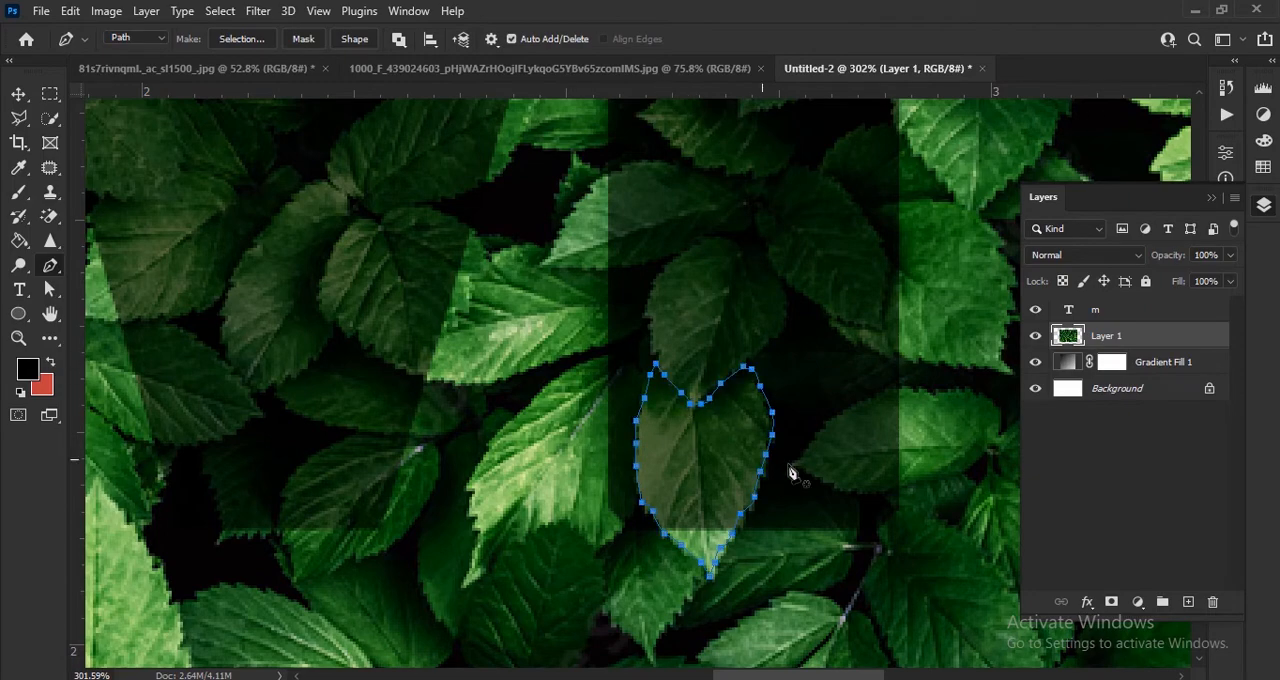
# Step: Trace one closed path around the two joined leaves spanning the lower part of the M's right stem
pyautogui.moveTo(852, 354); pyautogui.dragTo(663, 577)
pyautogui.click(505, 383)
pyautogui.click(460, 385)
pyautogui.click(412, 400)
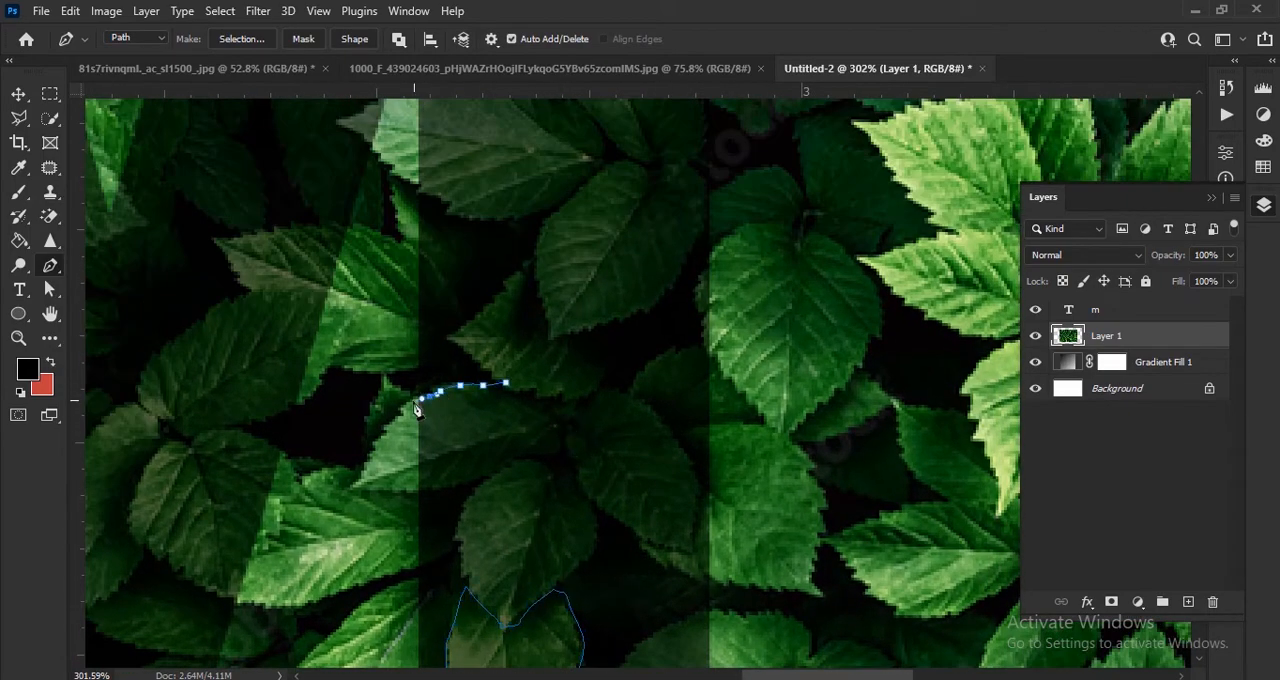
pyautogui.click(388, 426)
pyautogui.click(358, 466)
pyautogui.click(401, 492)
pyautogui.click(452, 484)
pyautogui.click(506, 466)
pyautogui.click(564, 452)
pyautogui.click(568, 436)
pyautogui.click(572, 481)
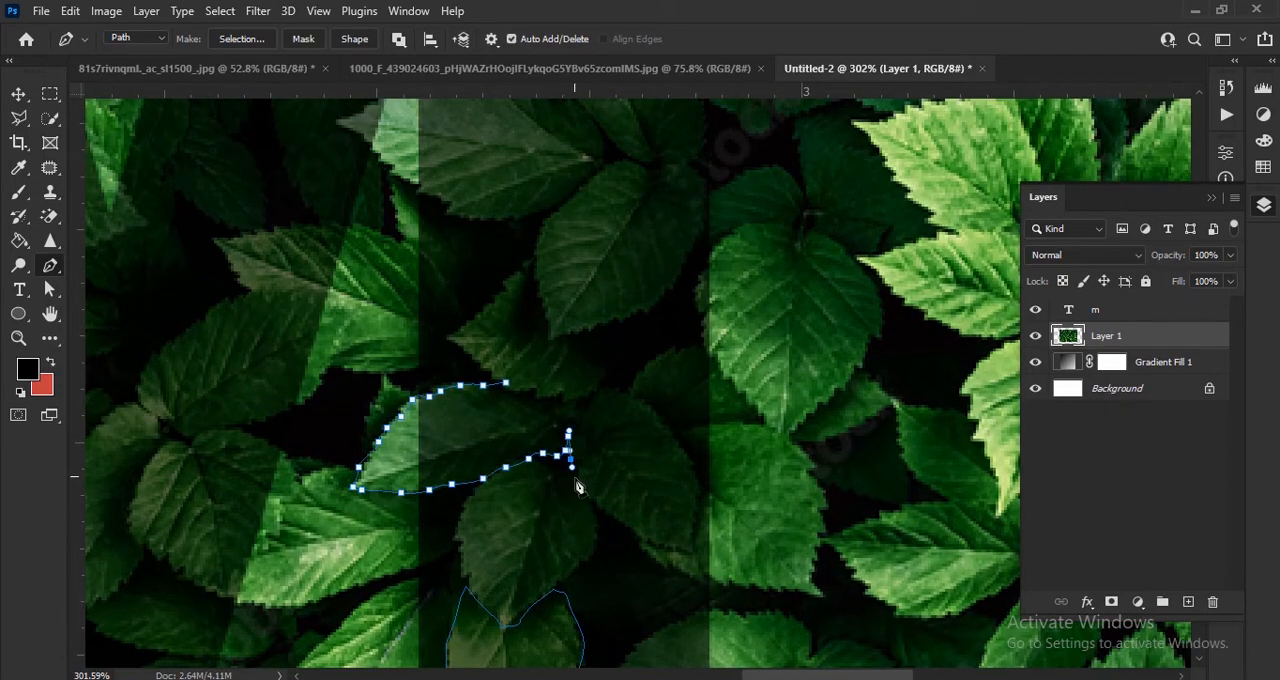
pyautogui.click(607, 509)
pyautogui.click(655, 541)
pyautogui.click(692, 551)
pyautogui.click(694, 500)
pyautogui.click(679, 443)
pyautogui.click(649, 410)
pyautogui.click(609, 393)
pyautogui.click(590, 398)
pyautogui.click(562, 403)
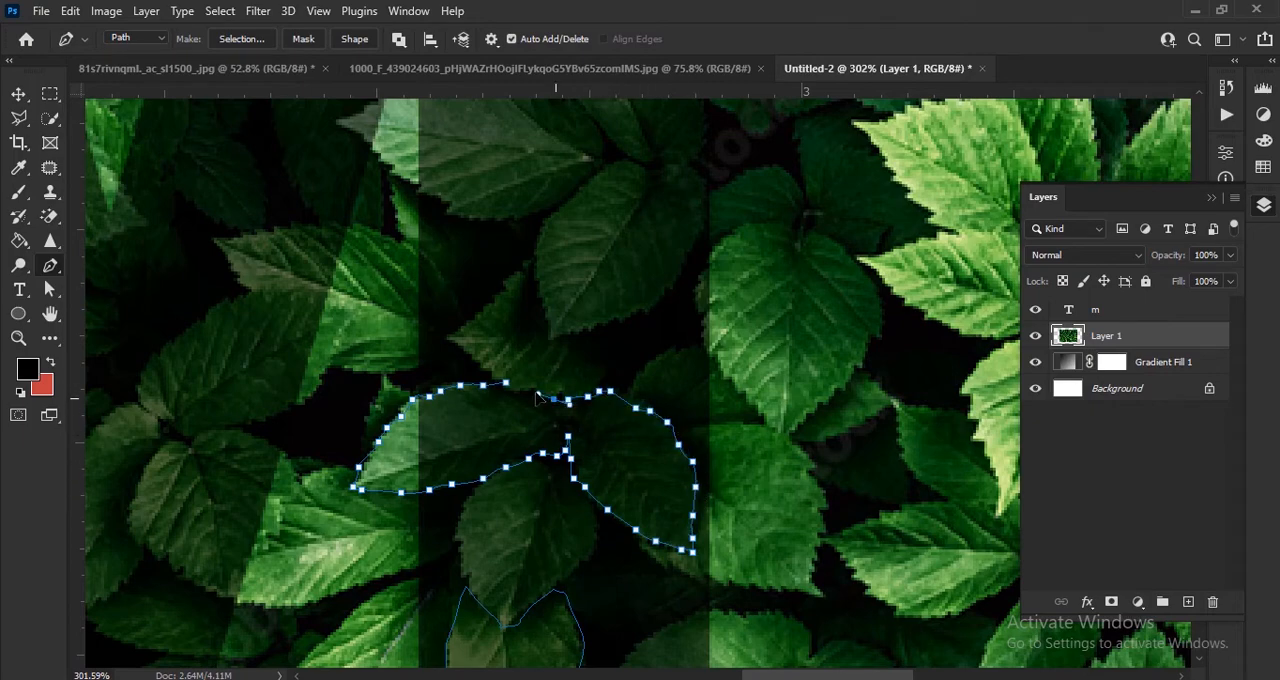
pyautogui.click(534, 392)
pyautogui.click(505, 382)
# Step: Outline the pointed leaf that crosses the inner edge of the M's right stem at mid-height with a closed path
pyautogui.moveTo(628, 426); pyautogui.dragTo(663, 590)
pyautogui.click(659, 441)
pyautogui.click(633, 412)
pyautogui.click(583, 366)
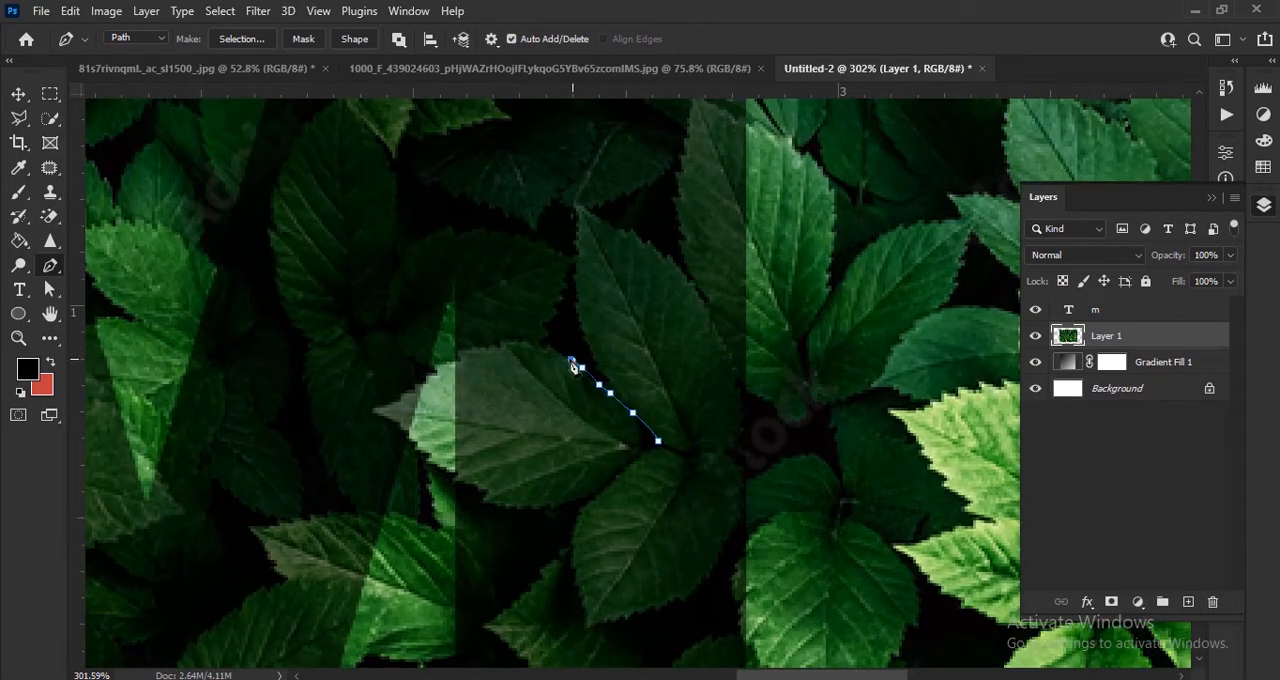
pyautogui.click(540, 343)
pyautogui.click(485, 347)
pyautogui.click(457, 359)
pyautogui.click(418, 385)
pyautogui.click(380, 409)
pyautogui.click(383, 418)
pyautogui.click(422, 456)
pyautogui.click(452, 475)
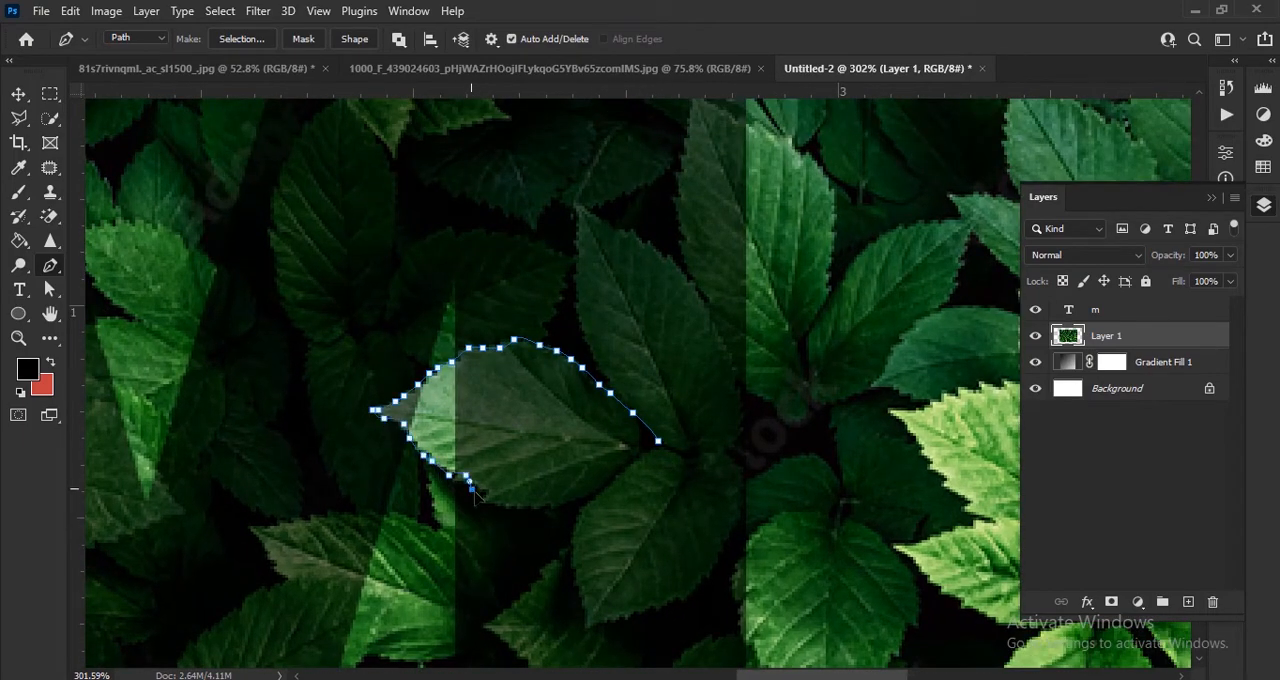
pyautogui.click(488, 497)
pyautogui.click(540, 508)
pyautogui.click(593, 492)
pyautogui.click(622, 471)
pyautogui.click(649, 452)
pyautogui.click(659, 441)
# Step: Outline the bright leaf near the M's top centre notch with a closed path
pyautogui.moveTo(695, 484)
pyautogui.mouseDown()
pyautogui.moveTo(626, 529)
pyautogui.moveTo(734, 423)
pyautogui.moveTo(809, 423)
pyautogui.moveTo(670, 540)
pyautogui.moveTo(740, 525)
pyautogui.mouseUp()
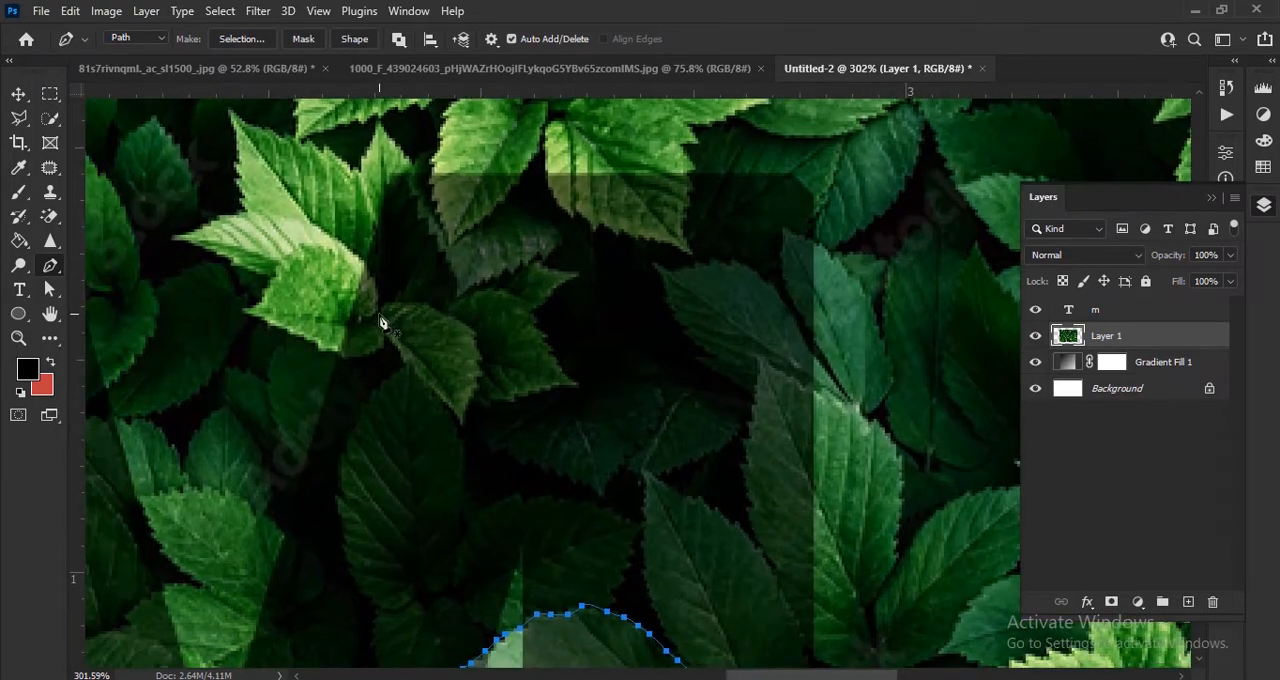
pyautogui.click(377, 314)
pyautogui.click(380, 291)
pyautogui.click(361, 274)
pyautogui.click(349, 263)
pyautogui.click(333, 252)
pyautogui.click(307, 240)
pyautogui.click(293, 243)
# Step: Trace a closed path around the large broad leaf at mid-height on the M's left diagonal
pyautogui.scroll(-5, 440, 343)
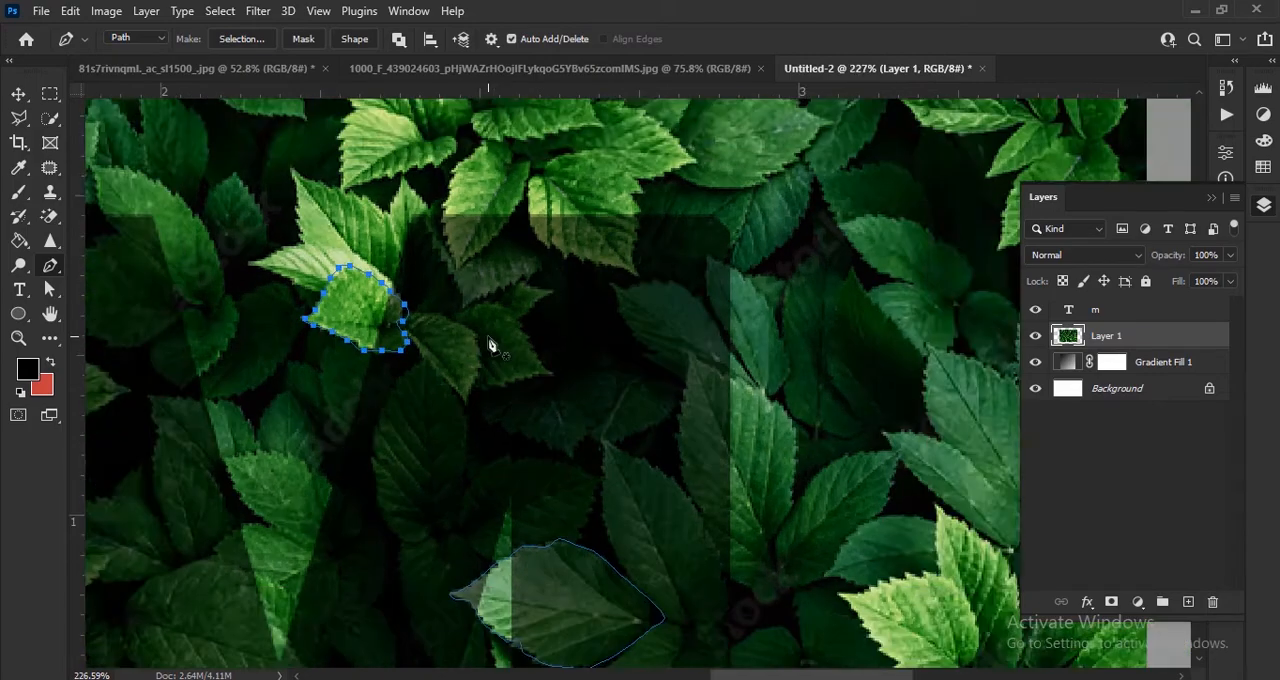
pyautogui.scroll(4, 523, 423)
pyautogui.click(477, 383)
pyautogui.click(497, 365)
pyautogui.click(518, 351)
pyautogui.click(549, 339)
pyautogui.click(598, 341)
pyautogui.click(644, 383)
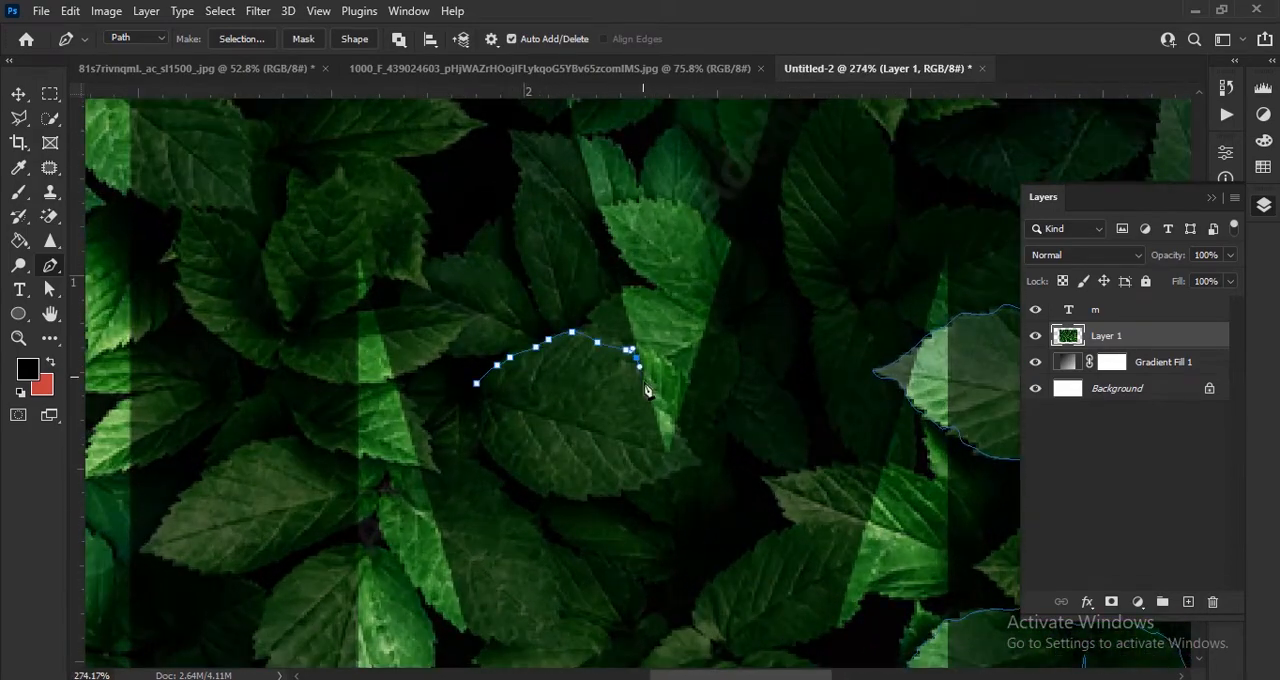
pyautogui.click(669, 419)
pyautogui.click(708, 469)
pyautogui.click(655, 478)
pyautogui.click(584, 498)
pyautogui.click(500, 456)
pyautogui.click(484, 447)
pyautogui.click(477, 384)
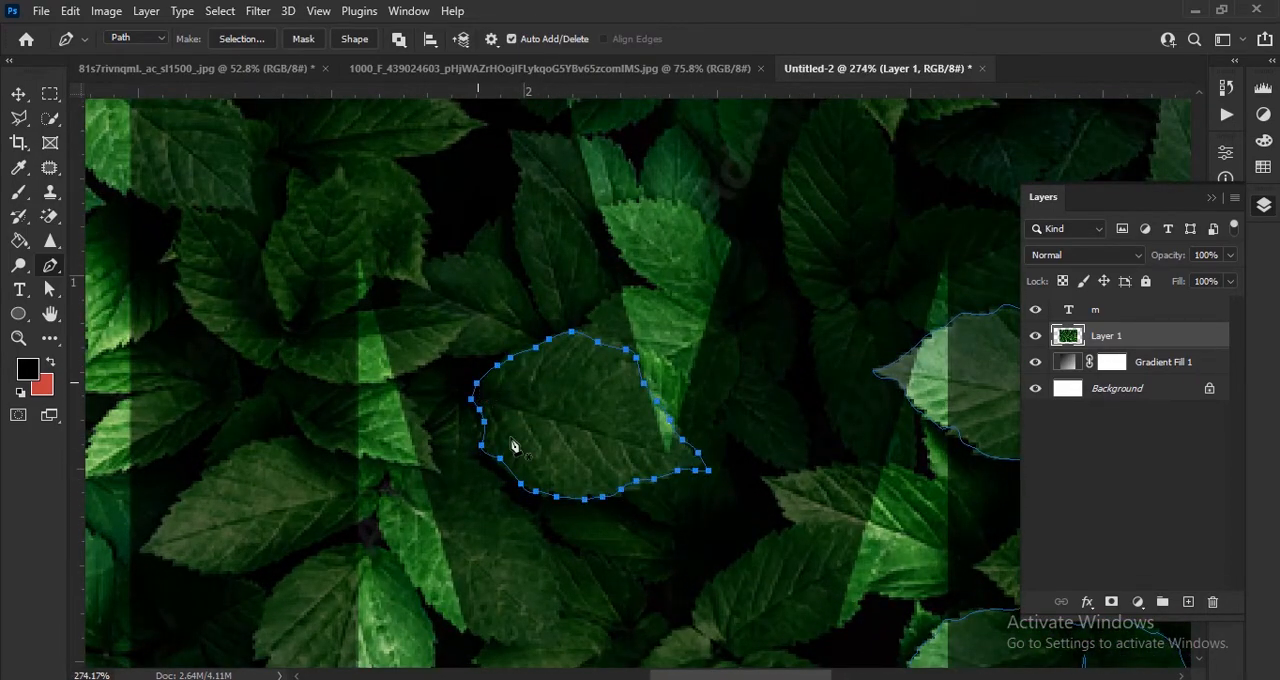
# Step: Trace a closed path around the small leaf crossing the outer edge of the M's left stem
pyautogui.moveTo(425, 497); pyautogui.dragTo(680, 435)
pyautogui.scroll(-1, 640, 420)
pyautogui.click(497, 352)
pyautogui.click(473, 380)
pyautogui.click(444, 397)
pyautogui.click(405, 406)
pyautogui.click(366, 418)
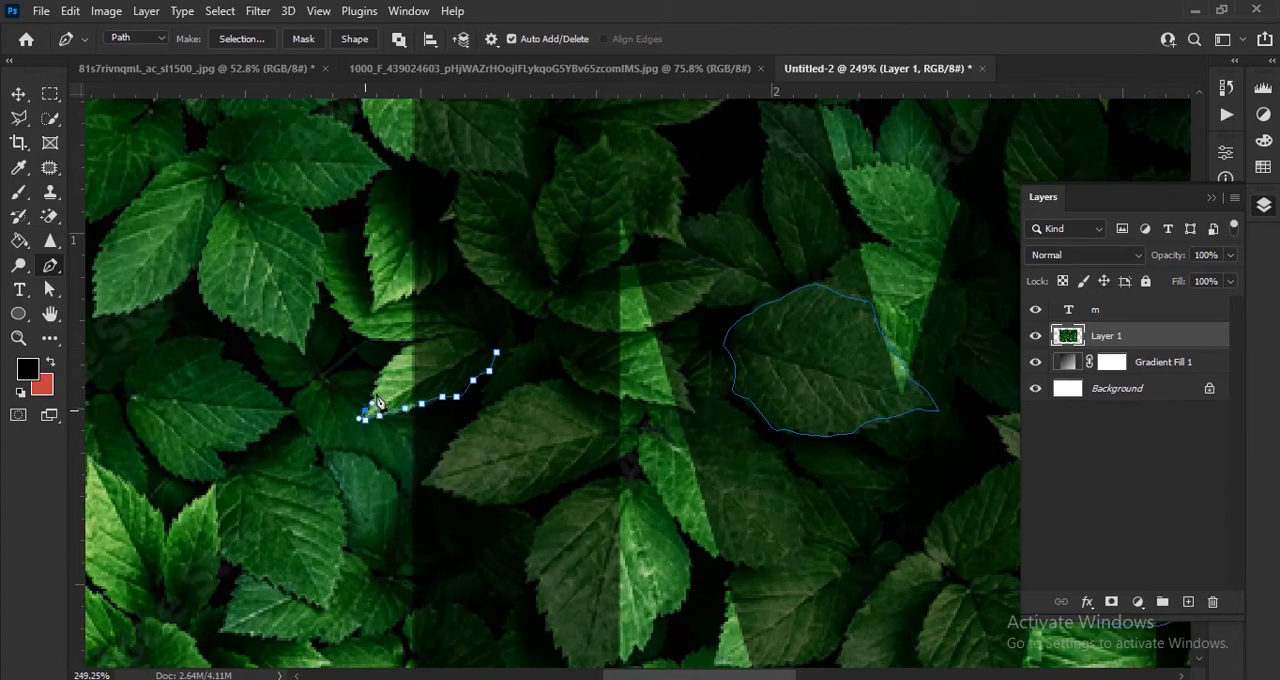
pyautogui.click(380, 385)
pyautogui.click(403, 353)
pyautogui.click(443, 336)
pyautogui.click(478, 338)
pyautogui.click(497, 352)
# Step: Outline the upright leaf near the inner edge of the M's left stem with a closed path
pyautogui.moveTo(685, 250); pyautogui.dragTo(665, 450)
pyautogui.click(542, 482)
pyautogui.click(515, 440)
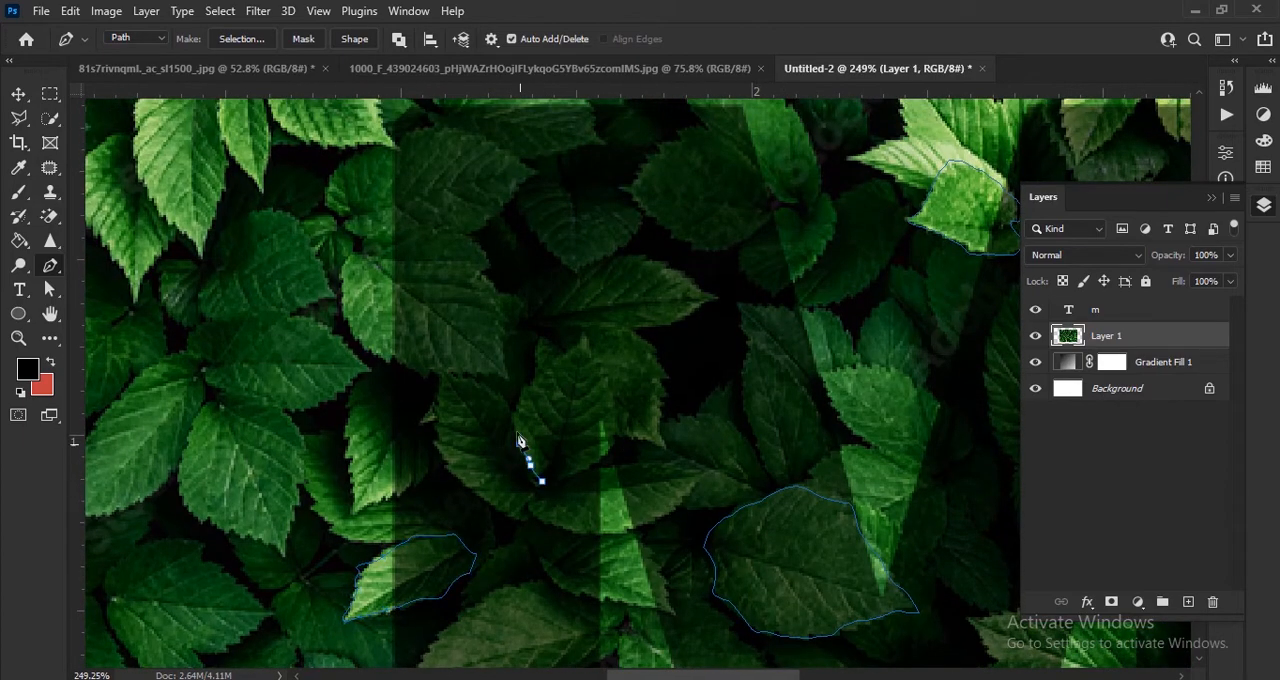
pyautogui.click(520, 392)
pyautogui.click(571, 358)
pyautogui.click(582, 336)
pyautogui.click(614, 434)
pyautogui.click(580, 468)
pyautogui.click(542, 482)
# Step: Outline the narrow horizontal leaf directly below the upright leaf in the left stem with a closed path
pyautogui.click(530, 507)
pyautogui.click(577, 528)
pyautogui.click(621, 529)
pyautogui.click(663, 512)
pyautogui.click(688, 490)
pyautogui.click(705, 466)
pyautogui.click(641, 465)
pyautogui.click(580, 478)
pyautogui.click(534, 490)
pyautogui.click(530, 507)
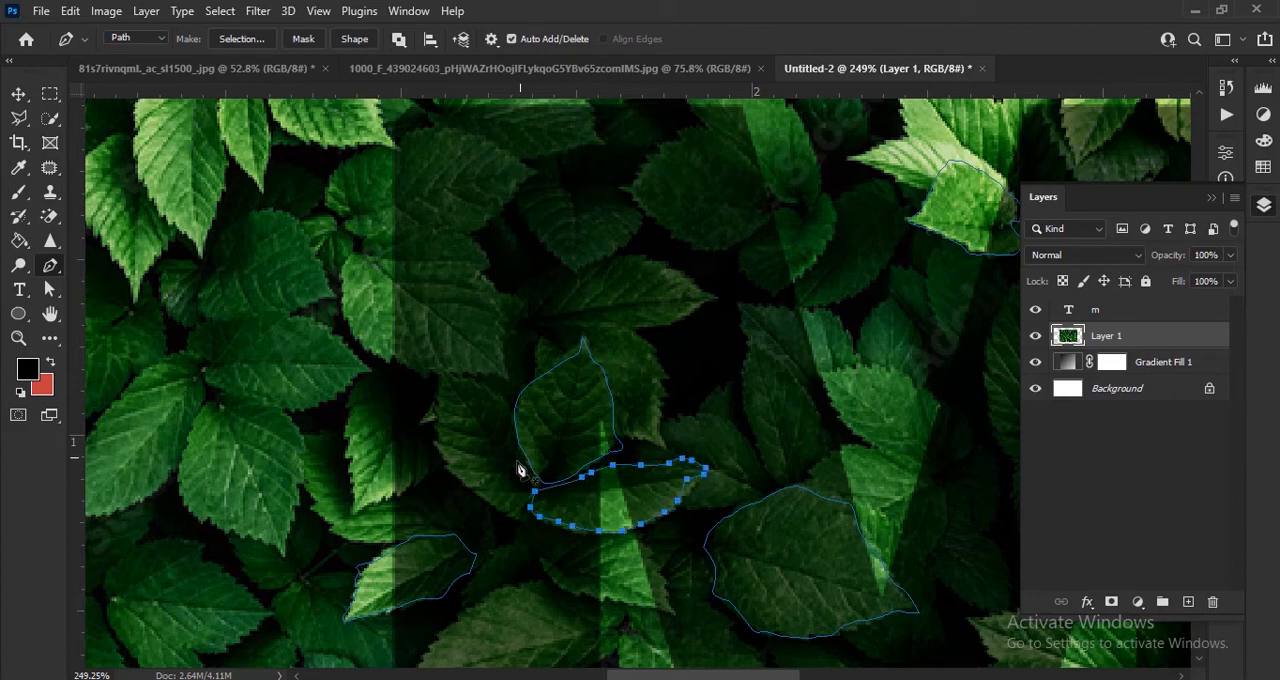
# Step: Outline the horizontal leaf directly above the upright leaf in the left stem with a closed path
pyautogui.scroll(-2, 524, 478)
pyautogui.scroll(2, 558, 193)
pyautogui.click(518, 384)
pyautogui.click(642, 382)
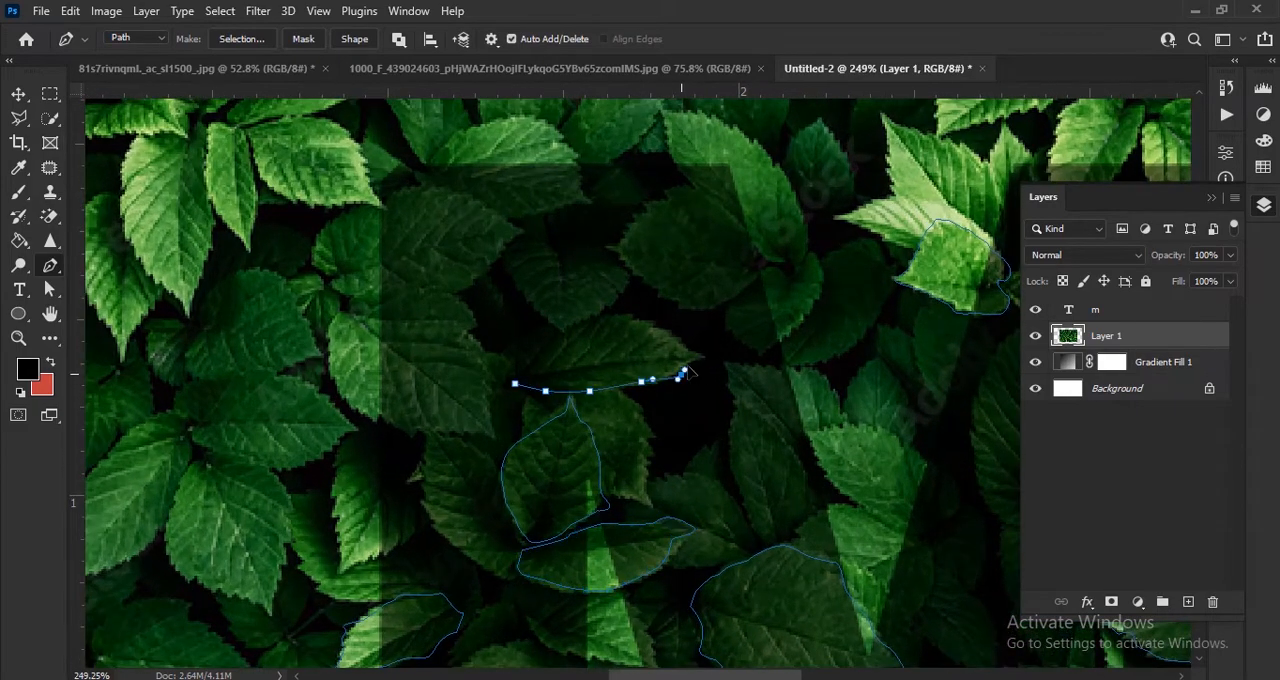
pyautogui.click(703, 360)
pyautogui.click(637, 314)
pyautogui.click(570, 326)
pyautogui.click(517, 353)
pyautogui.click(518, 384)
# Step: Trace a closed path around the rounded leaf low between the M's centre and its right stem
pyautogui.scroll(-2, 603, 342)
pyautogui.scroll(-2, 534, 568)
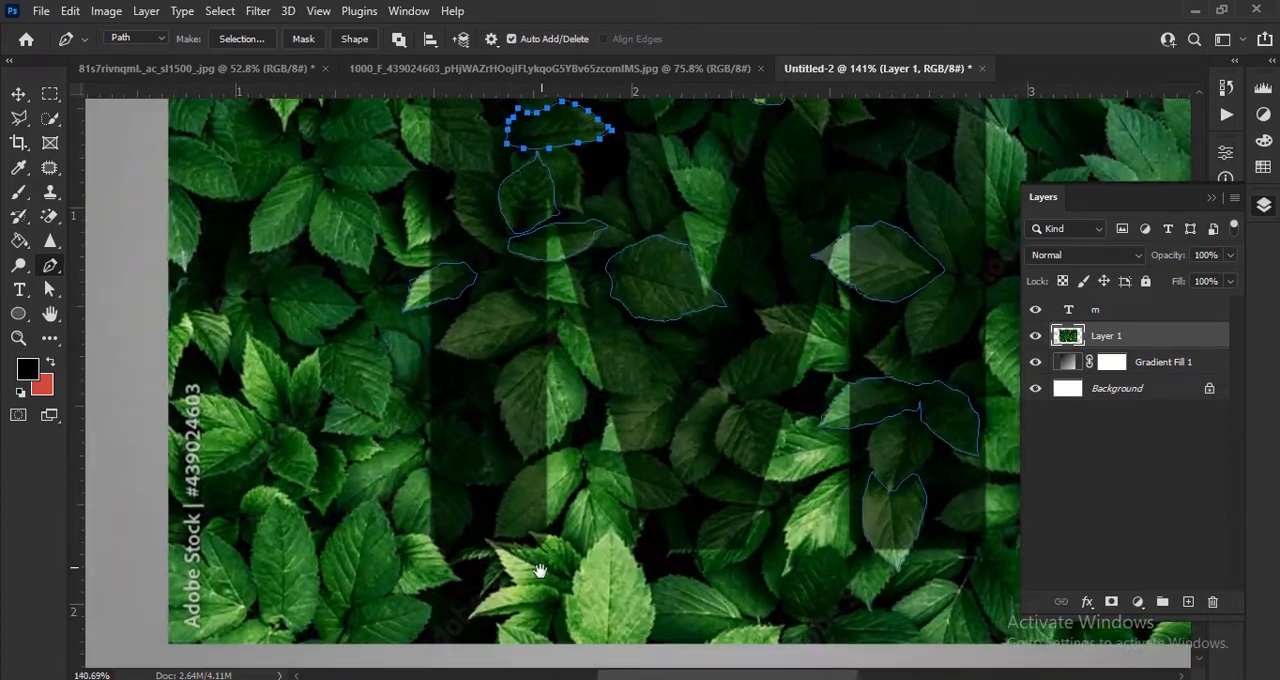
pyautogui.scroll(3, 503, 514)
pyautogui.scroll(-1, 508, 517)
pyautogui.scroll(-5, 490, 473)
pyautogui.moveTo(652, 487); pyautogui.dragTo(546, 529)
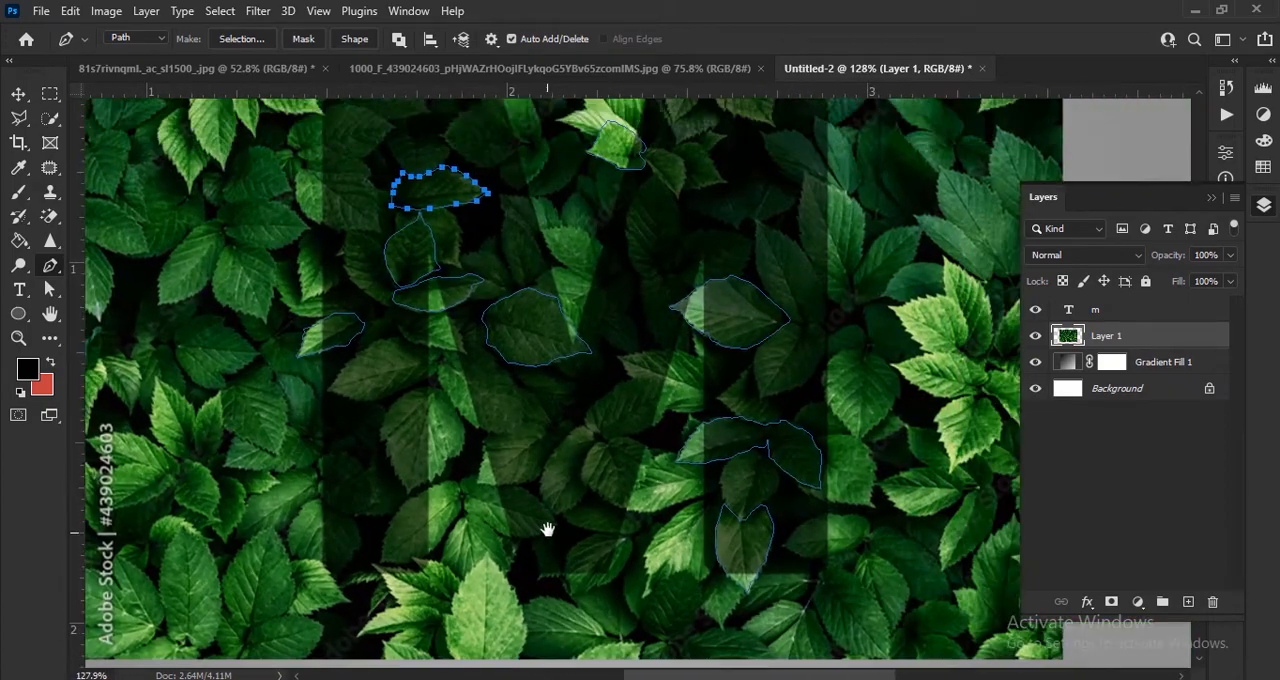
pyautogui.scroll(6, 590, 496)
pyautogui.click(609, 386)
pyautogui.click(596, 389)
pyautogui.click(590, 408)
pyautogui.click(574, 416)
pyautogui.click(571, 434)
pyautogui.click(571, 448)
pyautogui.click(598, 475)
pyautogui.click(626, 495)
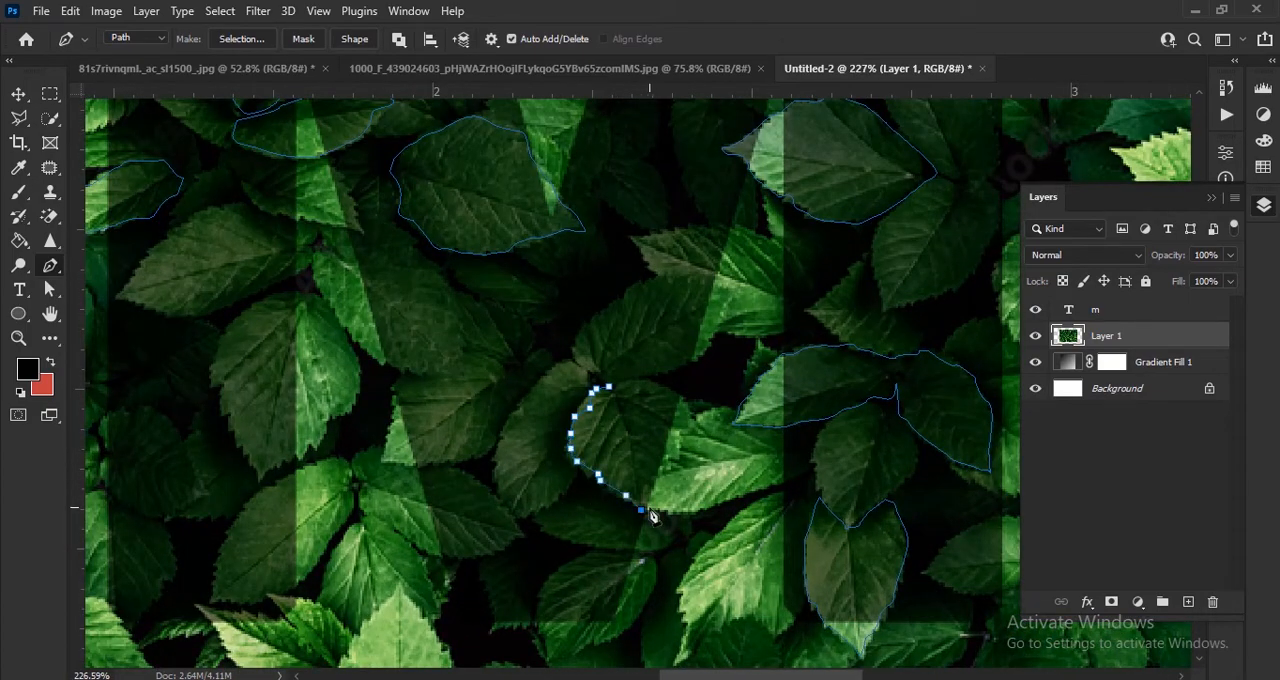
pyautogui.click(651, 508)
pyautogui.click(664, 465)
pyautogui.click(688, 425)
pyautogui.click(666, 389)
pyautogui.click(609, 386)
# Step: Trace a closed path around the leaf in the M's lower middle, between the left stem and the rounded leaf
pyautogui.click(515, 395)
pyautogui.click(502, 431)
pyautogui.click(473, 455)
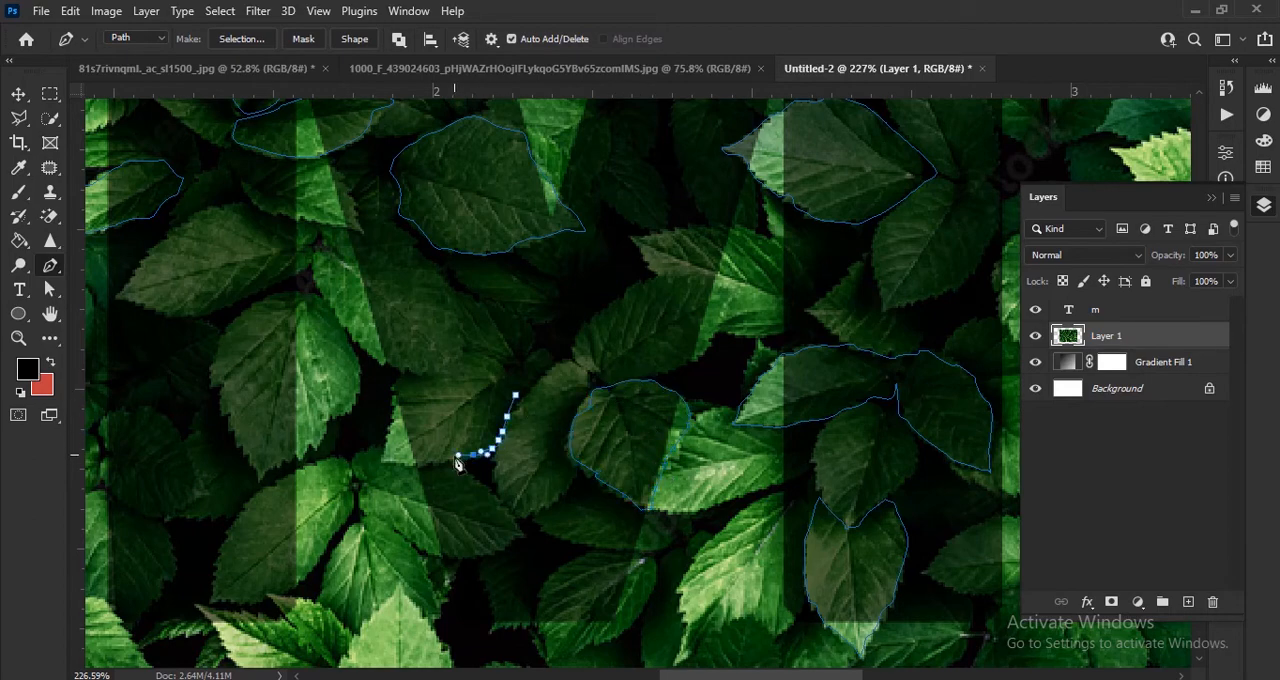
pyautogui.click(432, 461)
pyautogui.click(381, 463)
pyautogui.click(396, 384)
pyautogui.click(443, 376)
pyautogui.click(515, 395)
pyautogui.scroll(-5, 640, 465)
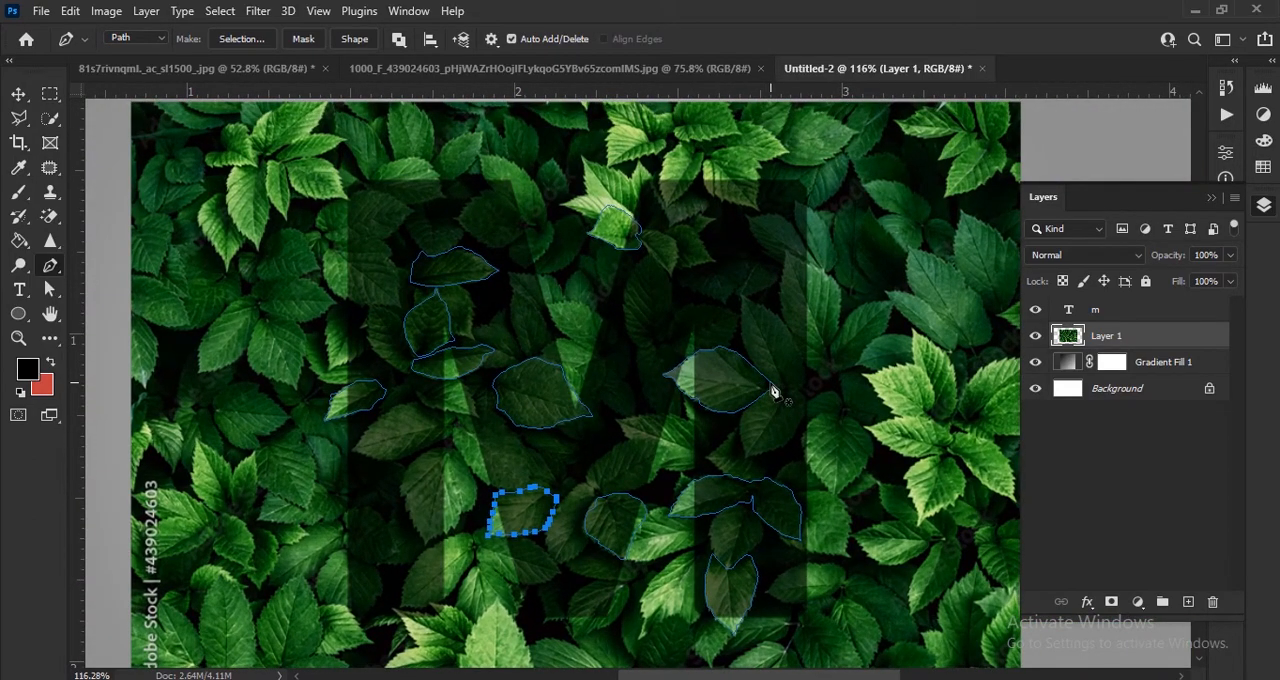
# Step: Trace a closed path around the leaf between the M's centre and right stem, just above the lower-right leaf pair
pyautogui.scroll(5, 705, 455)
pyautogui.click(707, 425)
pyautogui.click(697, 404)
pyautogui.click(688, 381)
pyautogui.click(670, 361)
pyautogui.click(651, 341)
pyautogui.click(593, 314)
pyautogui.click(467, 320)
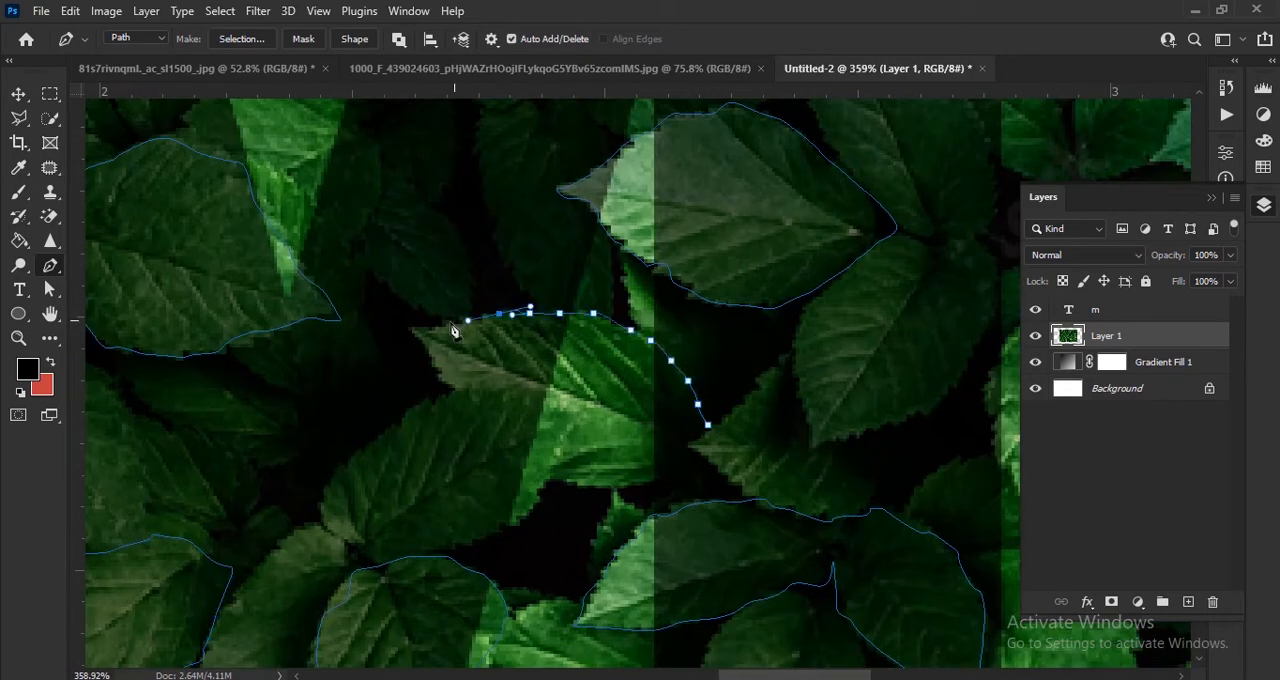
pyautogui.click(415, 328)
pyautogui.click(455, 395)
pyautogui.click(513, 390)
pyautogui.click(571, 417)
pyautogui.click(557, 467)
pyautogui.click(640, 482)
pyautogui.click(708, 425)
pyautogui.scroll(-7, 666, 425)
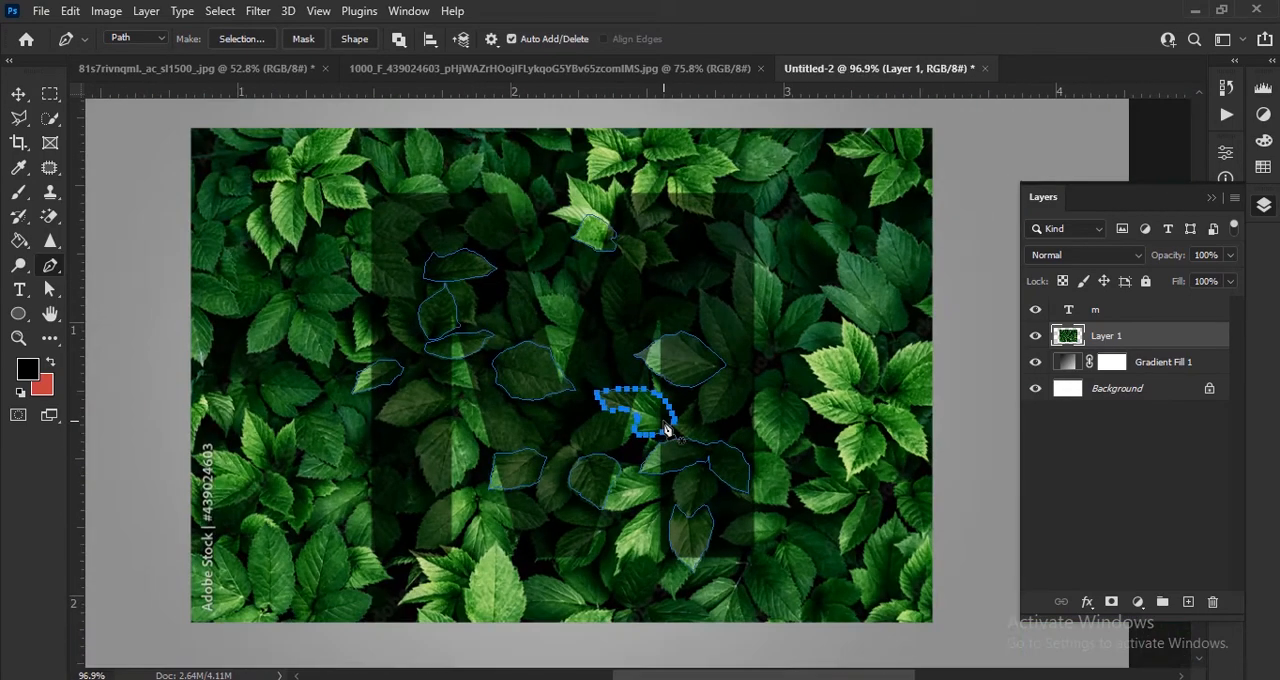
pyautogui.scroll(2, 666, 428)
pyautogui.scroll(-1, 704, 455)
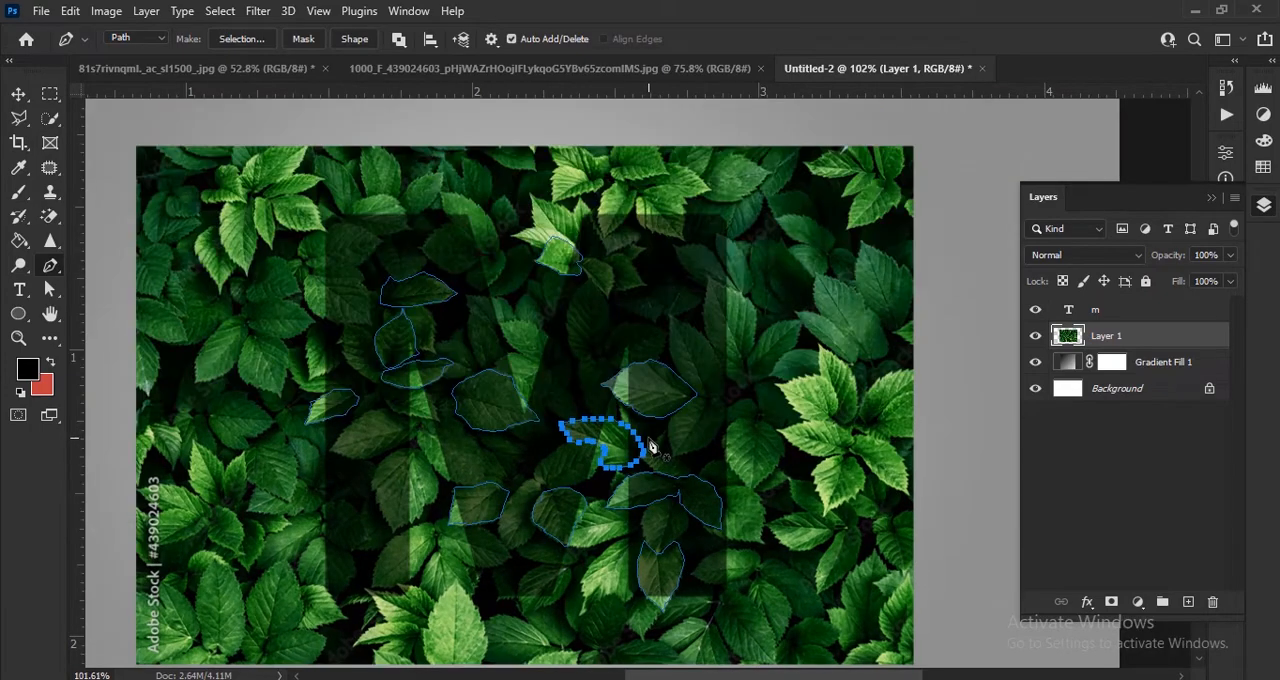
# Step: Turn the leaf paths into a selection and copy the selected leaves from Layer 1 onto a new layer
pyautogui.hotkey('ctrl', 'Return')
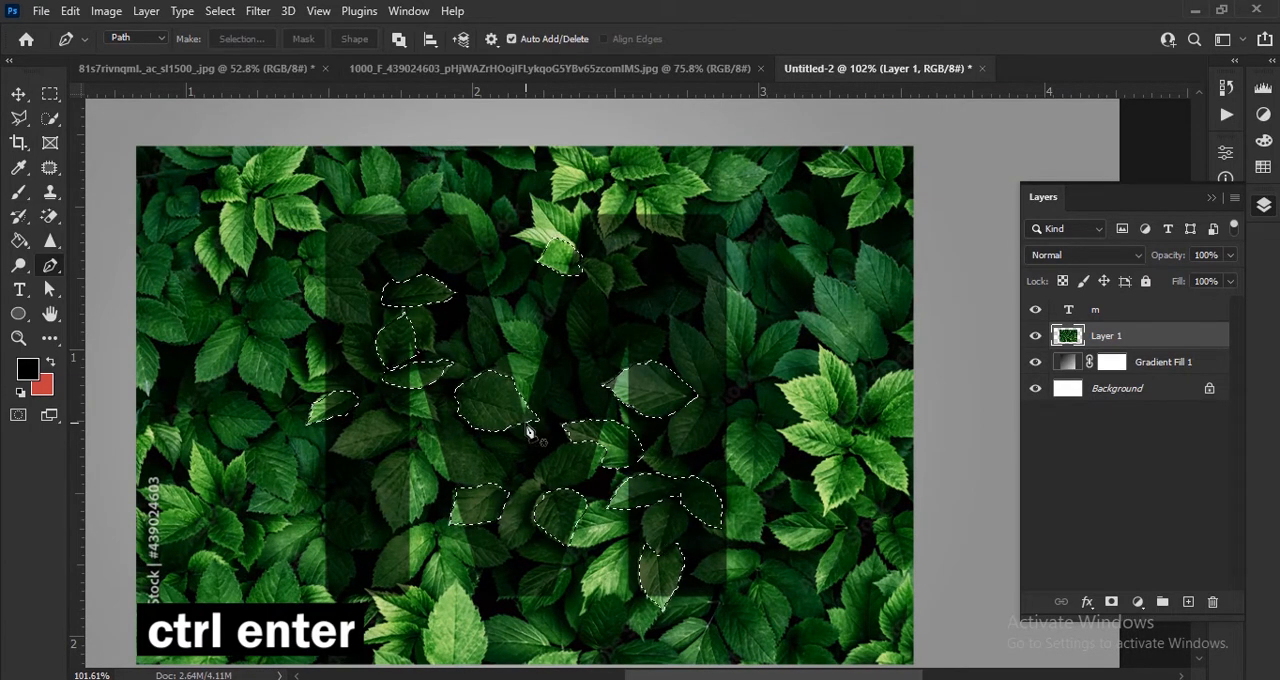
pyautogui.hotkey('ctrl', 'j')
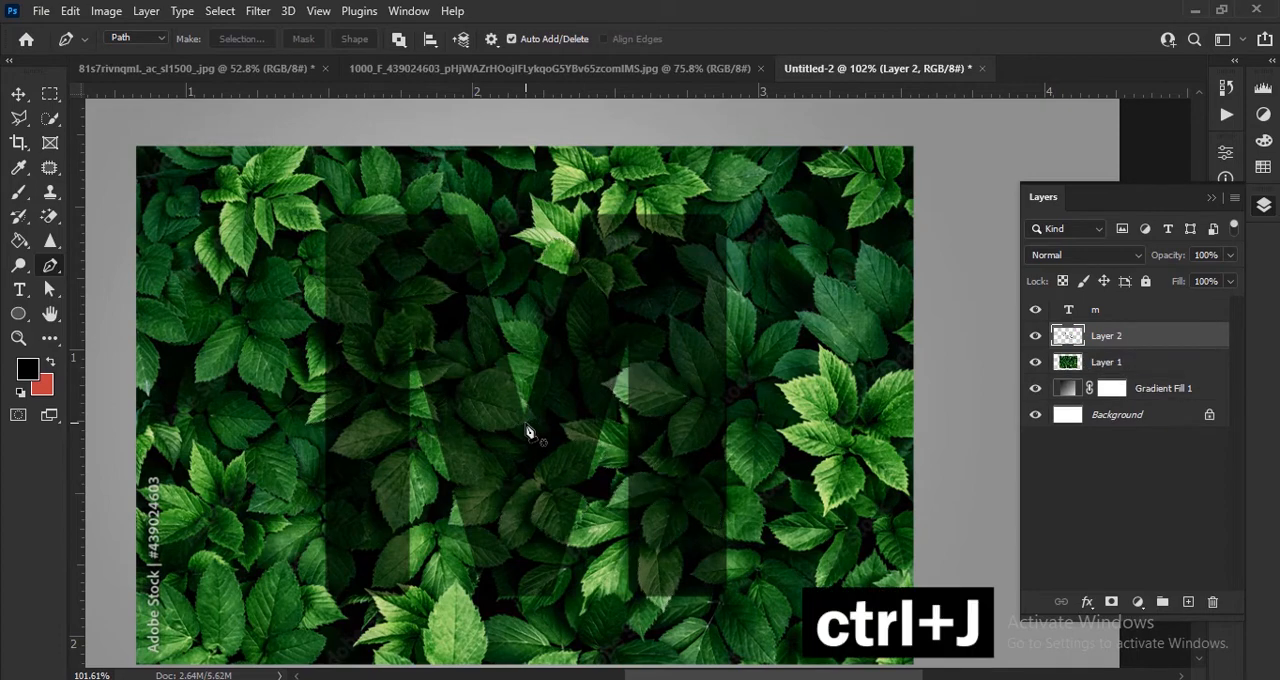
pyautogui.click(18, 93)
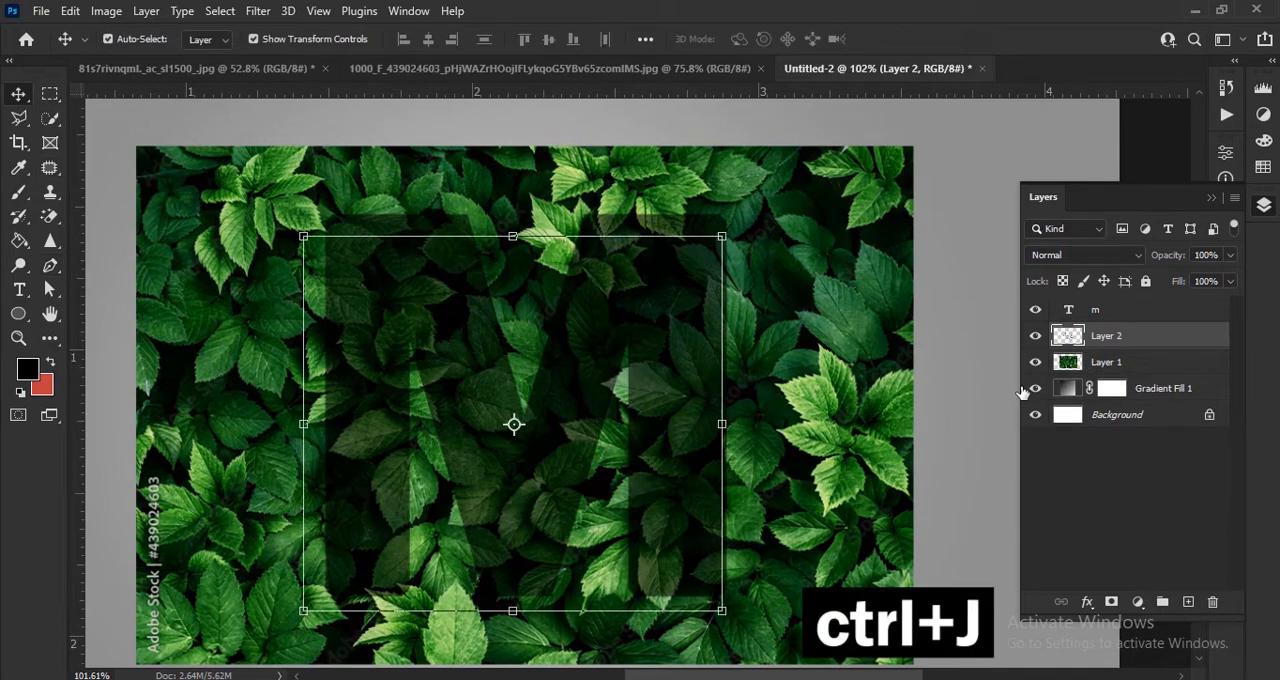
pyautogui.click(1037, 364)
pyautogui.click(1037, 364)
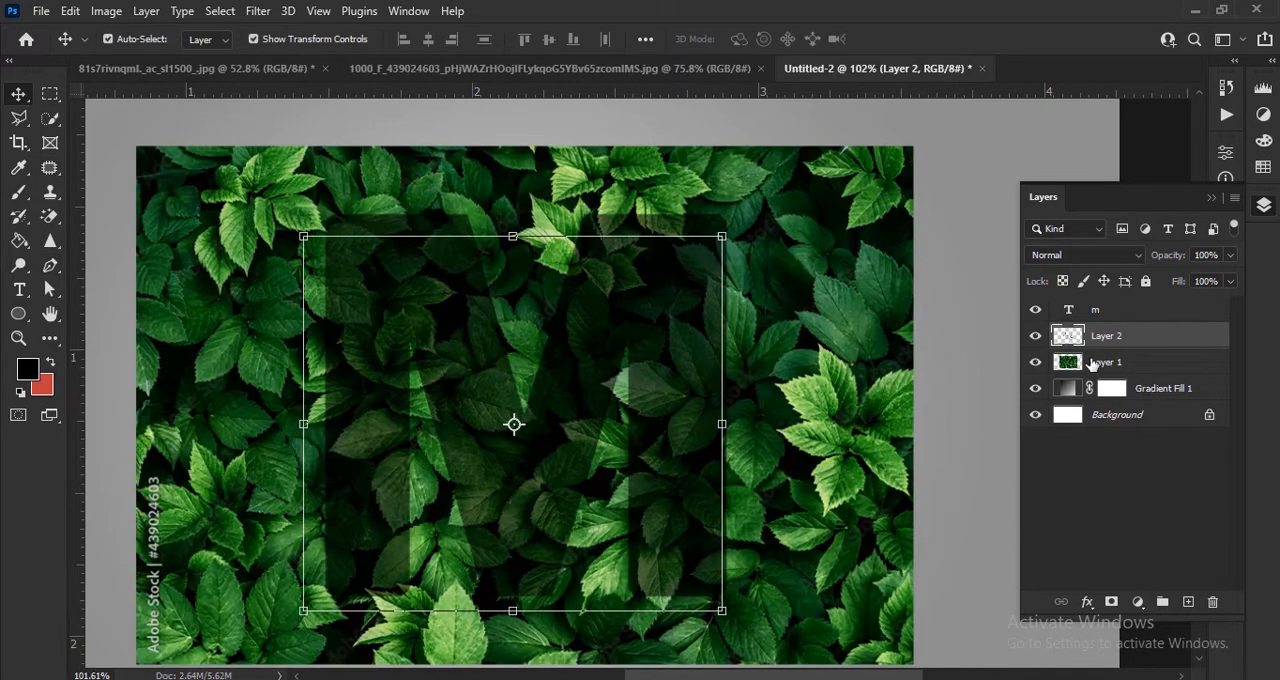
# Step: Raise the m text layer's opacity to 100% and mask Layer 1 with the letter's outline
pyautogui.click(1152, 318)
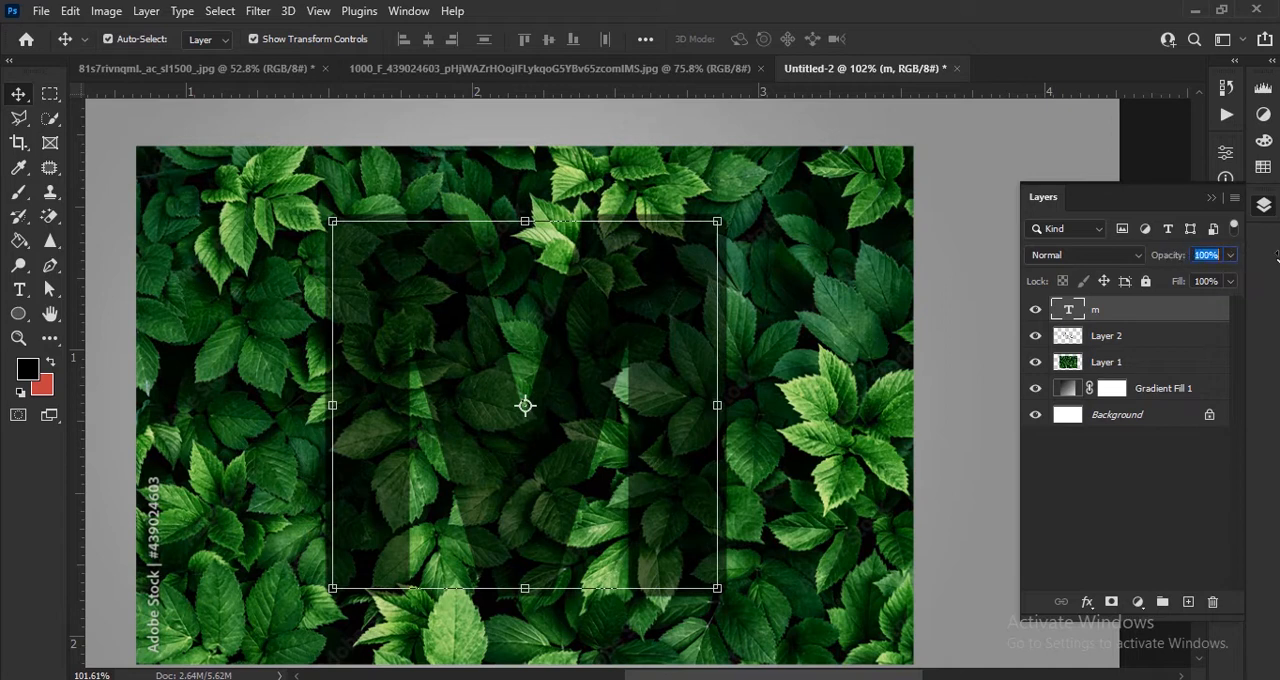
pyautogui.moveTo(1170, 258); pyautogui.dragTo(1277, 258)
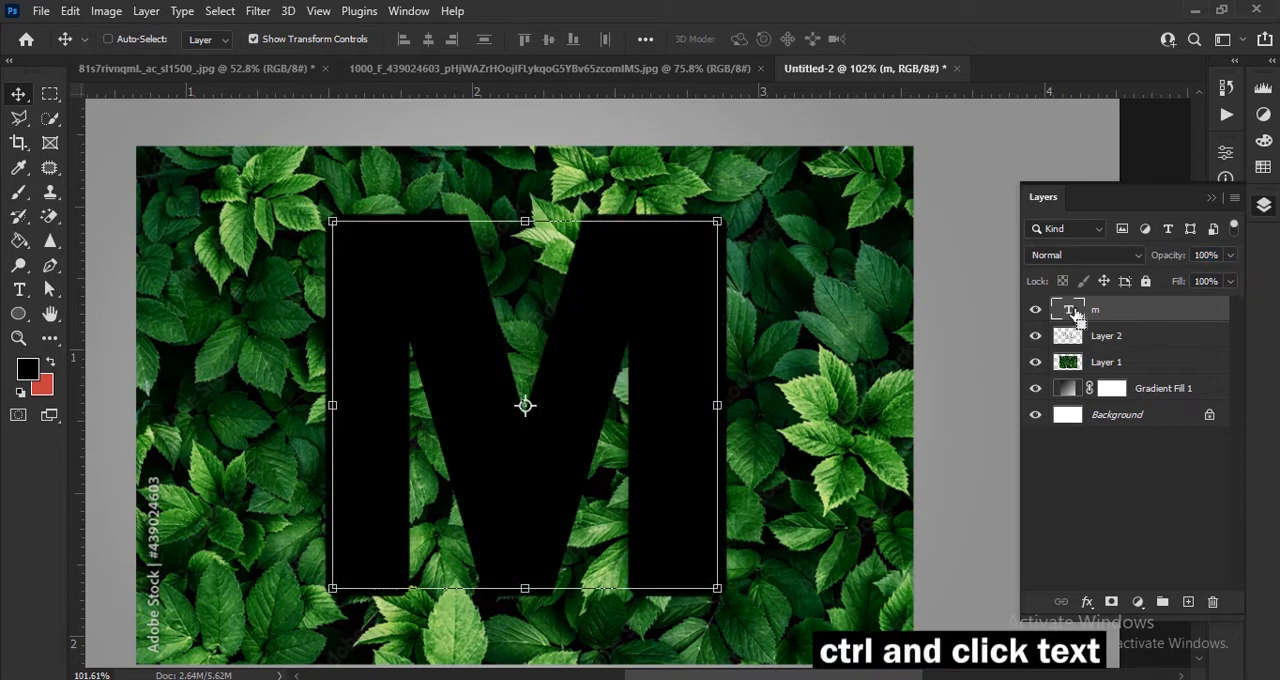
pyautogui.keyDown('ctrl'); pyautogui.click(1071, 311); pyautogui.keyUp('ctrl')
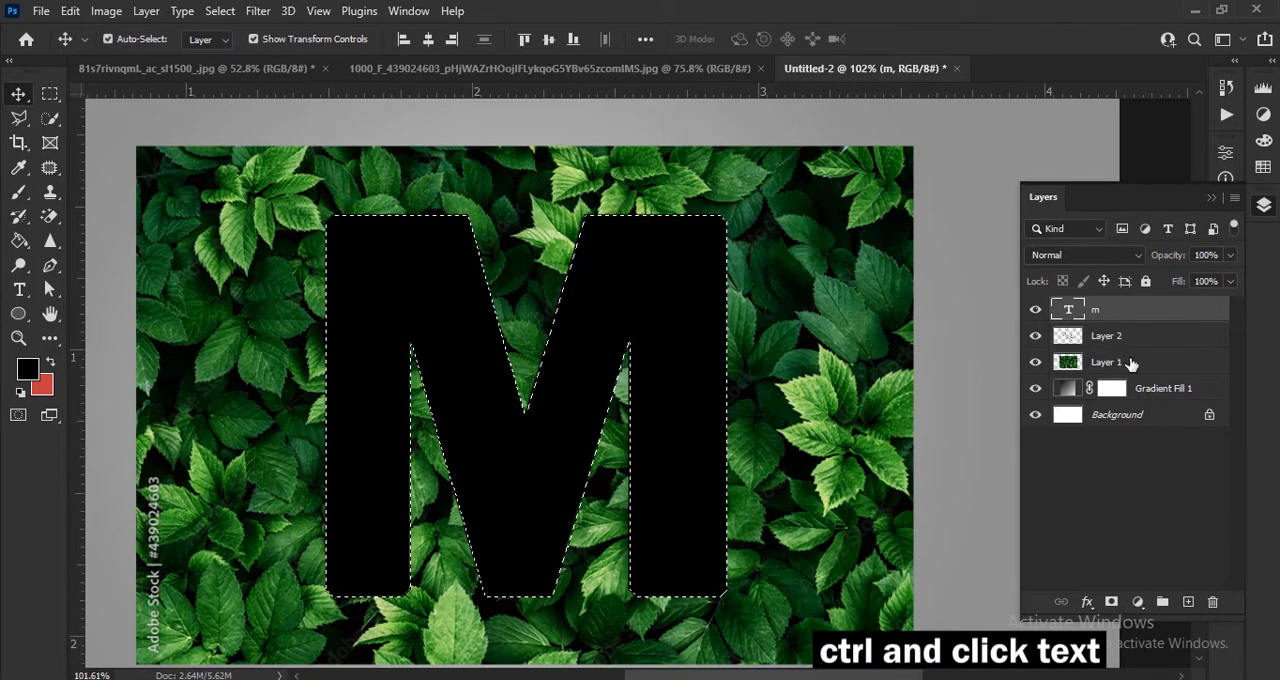
pyautogui.click(1129, 364)
pyautogui.click(1111, 602)
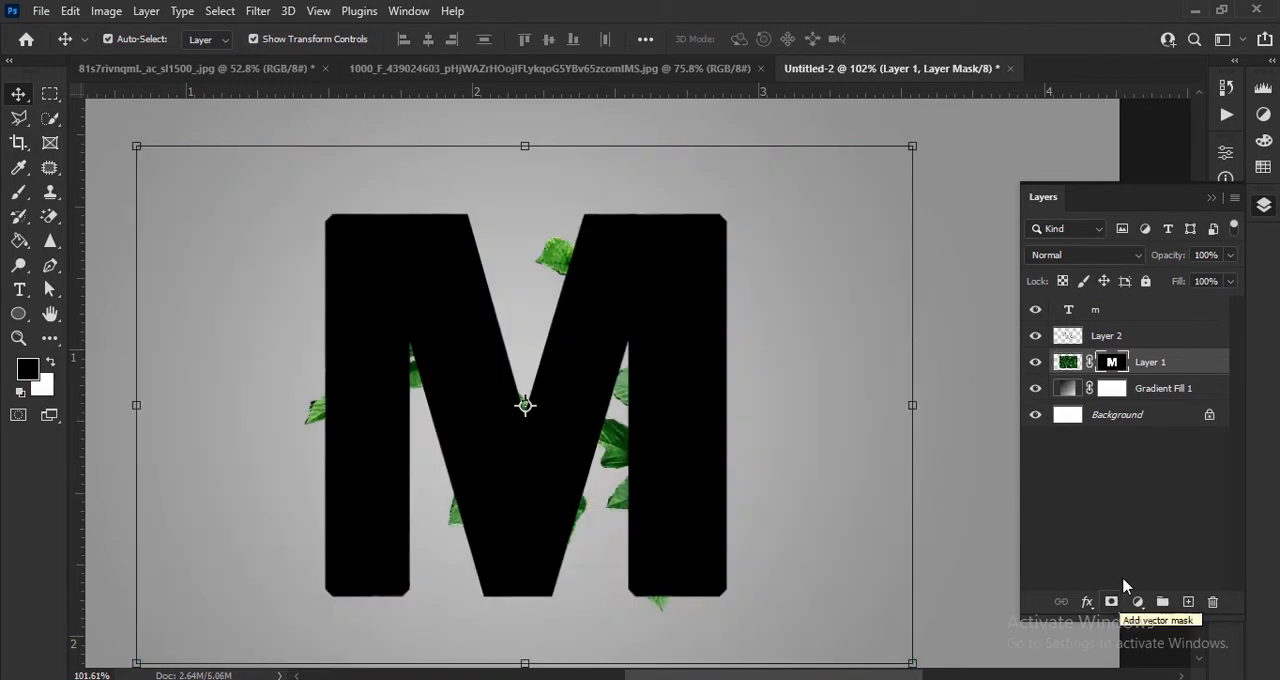
# Step: Set the m text layer's fill to 0%
pyautogui.click(1145, 313)
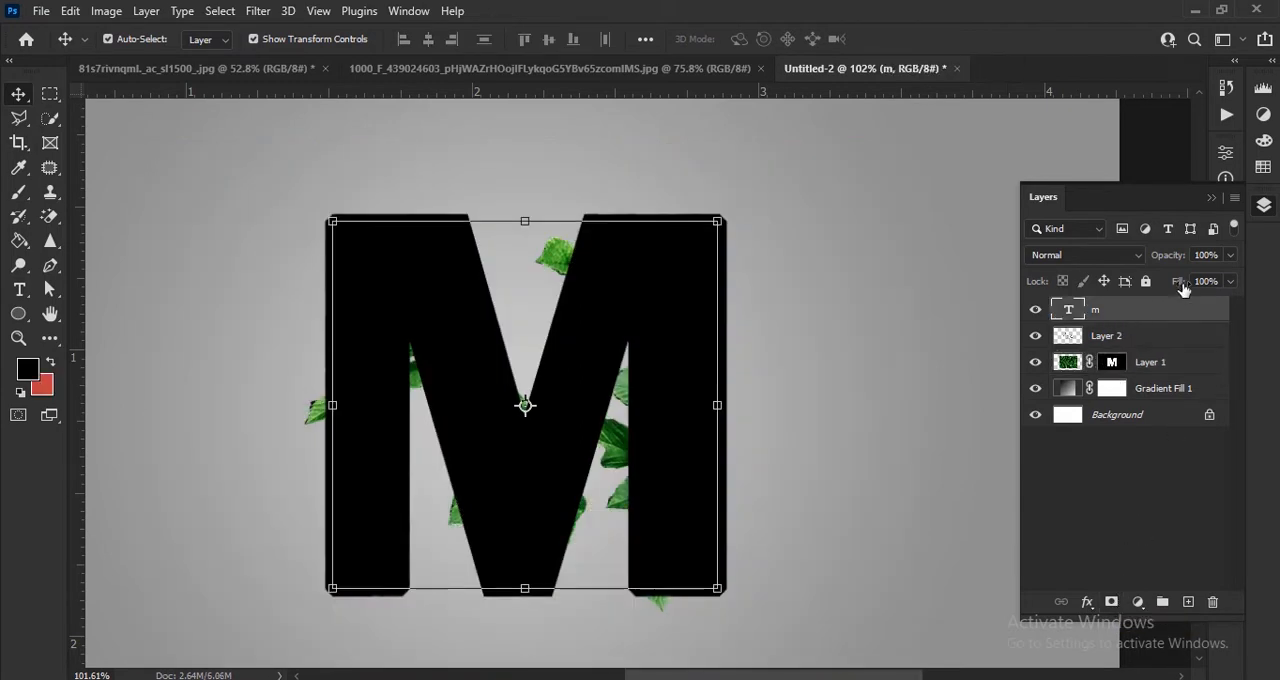
pyautogui.click(1229, 283)
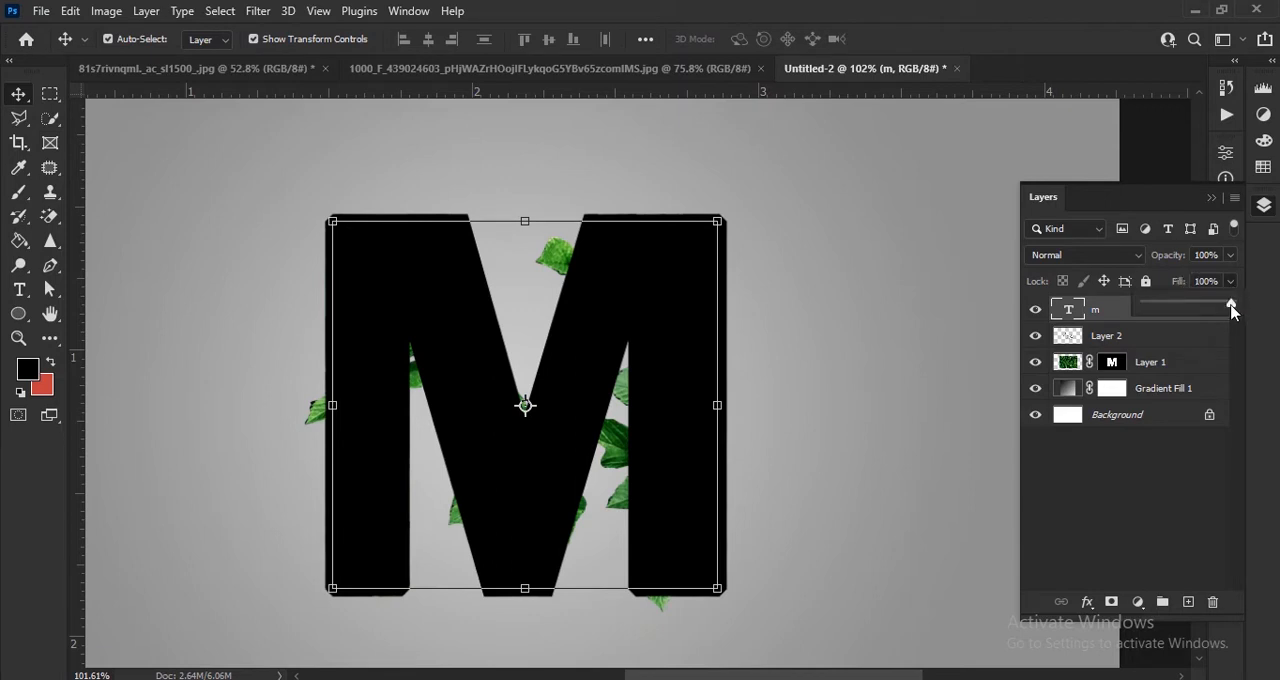
pyautogui.moveTo(1231, 304); pyautogui.dragTo(1100, 316)
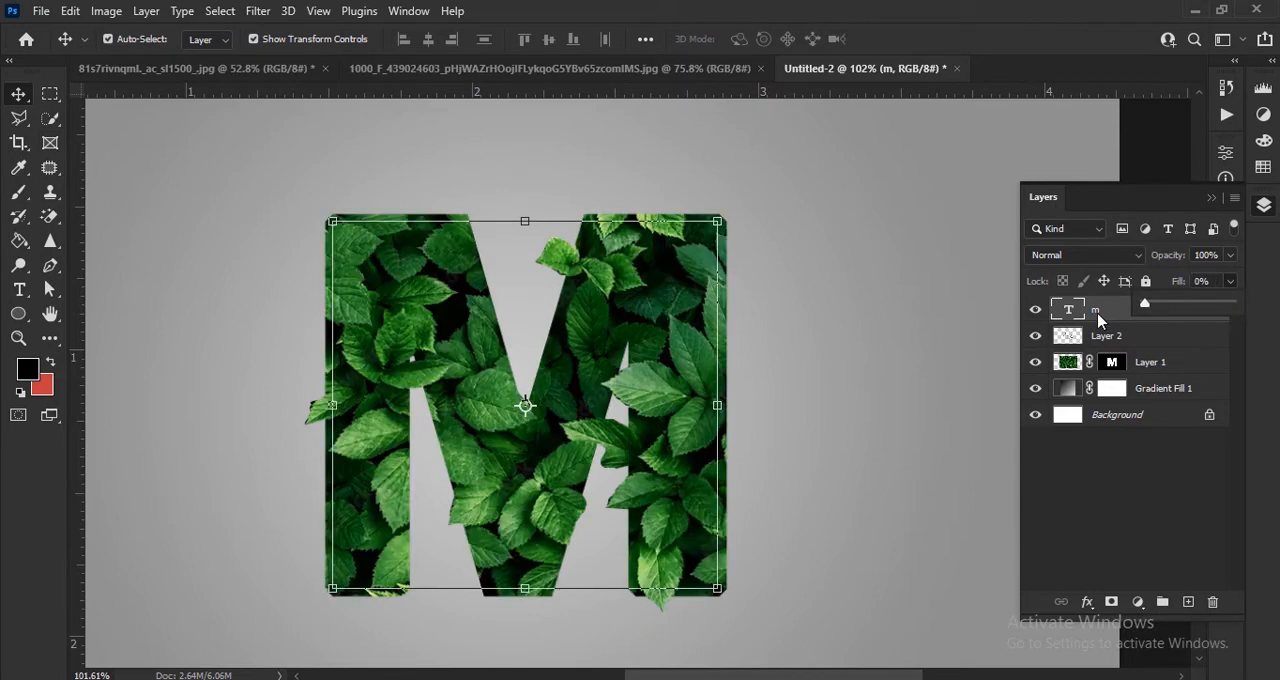
pyautogui.click(1275, 316)
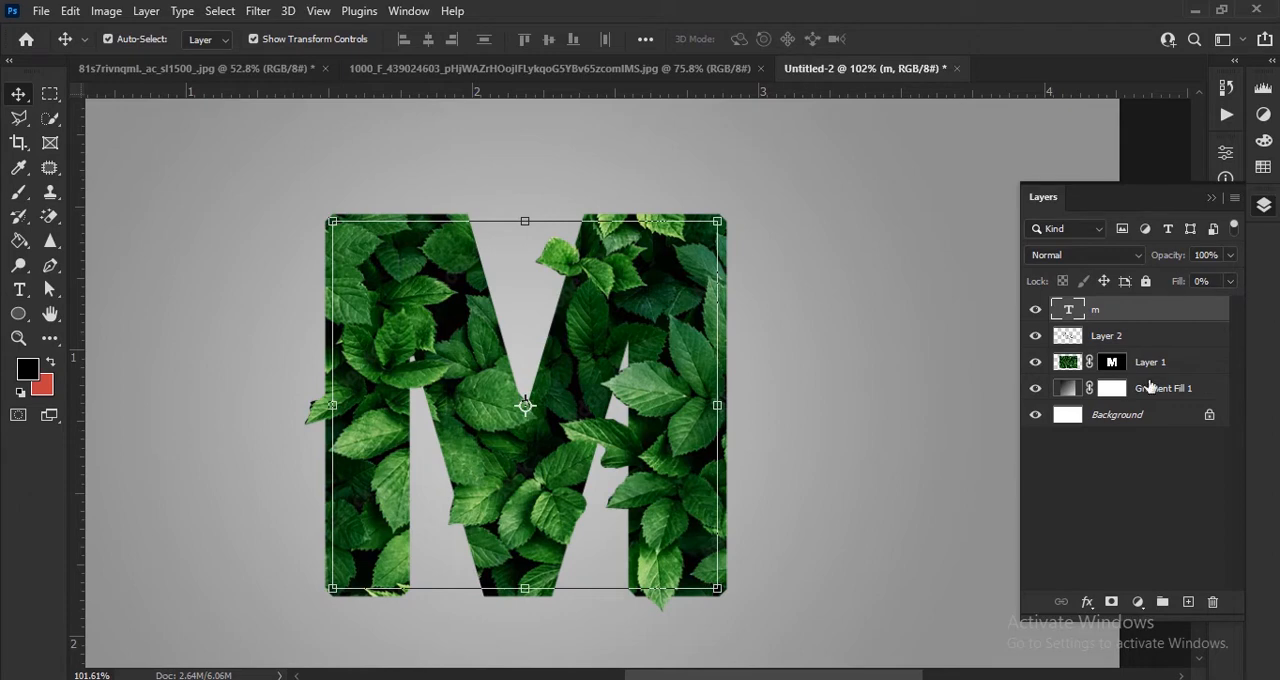
# Step: Move the m text layer below Layer 2 and duplicate it
pyautogui.moveTo(1149, 313); pyautogui.dragTo(1148, 355)
pyautogui.hotkey('ctrl', 'j')
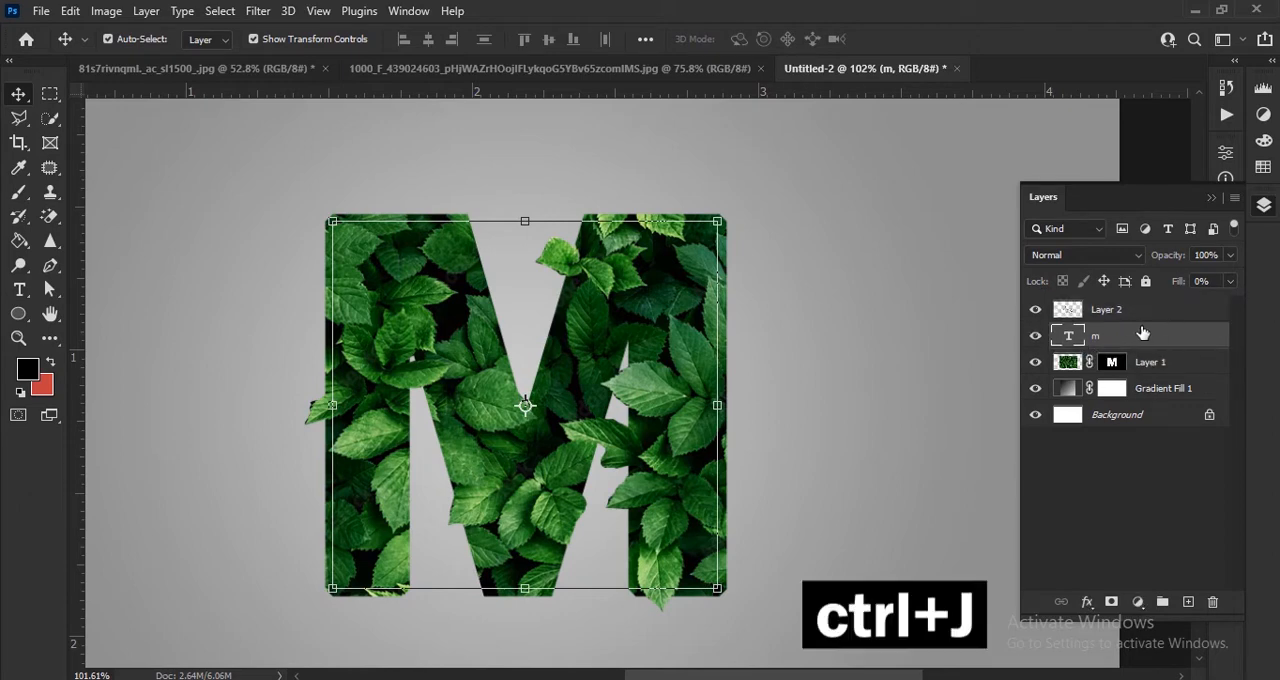
# Step: Apply a black Multiply drop shadow to the lower m text layer with 100% opacity, 0 px distance and 50 px size
pyautogui.click(1082, 601)
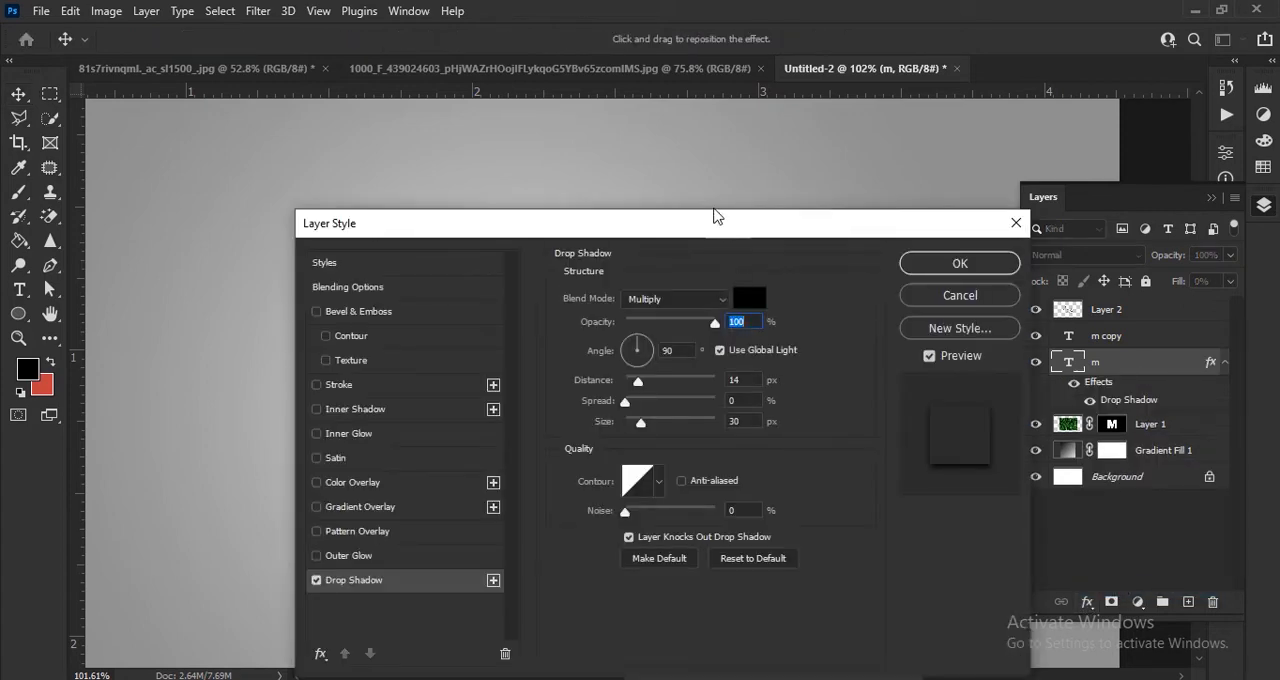
pyautogui.moveTo(714, 215); pyautogui.dragTo(703, 174)
pyautogui.click(666, 258)
pyautogui.click(666, 286)
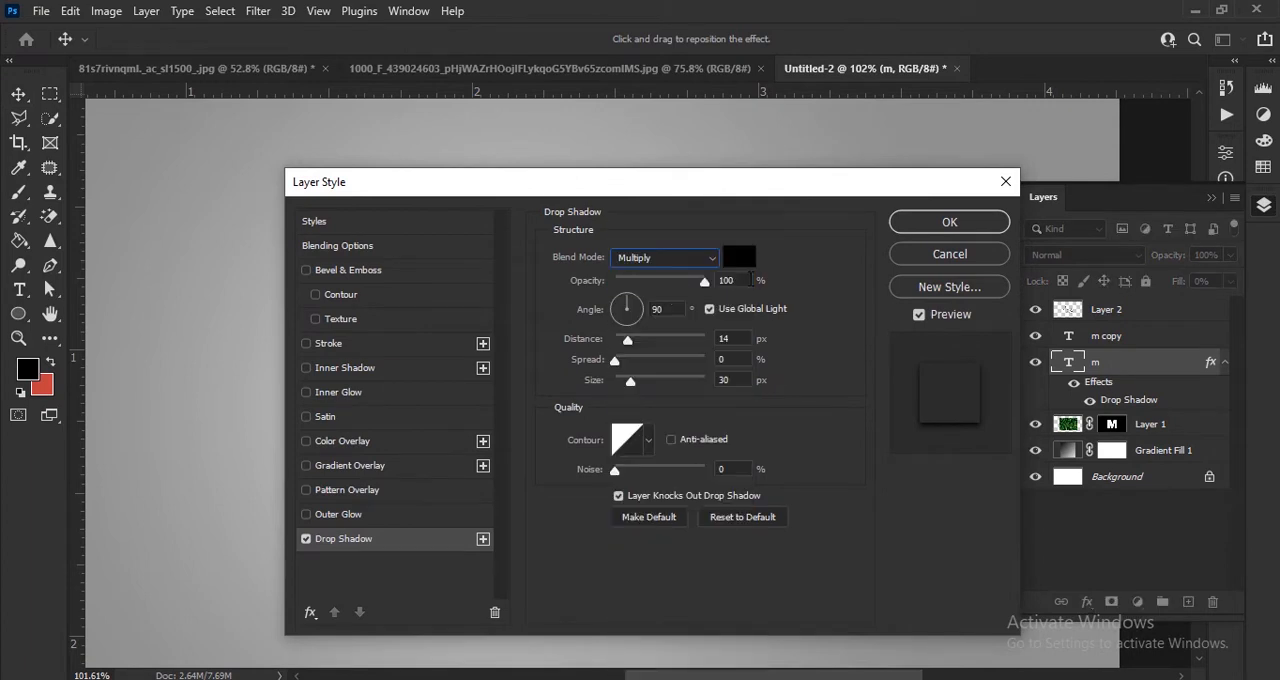
pyautogui.write('050')
pyautogui.click(940, 232)
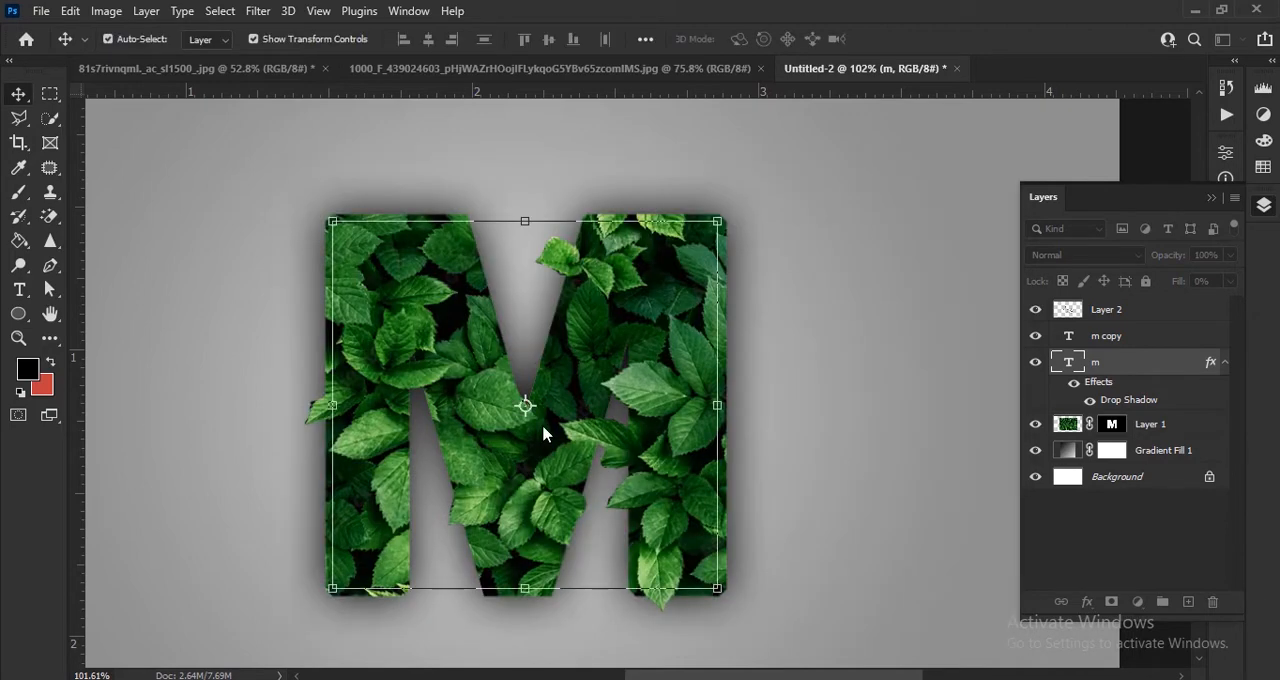
# Step: Add a new layer above Layer 2 and place the m copy text layer at the top of the stack
pyautogui.scroll(-2, 524, 445)
pyautogui.scroll(2, 890, 425)
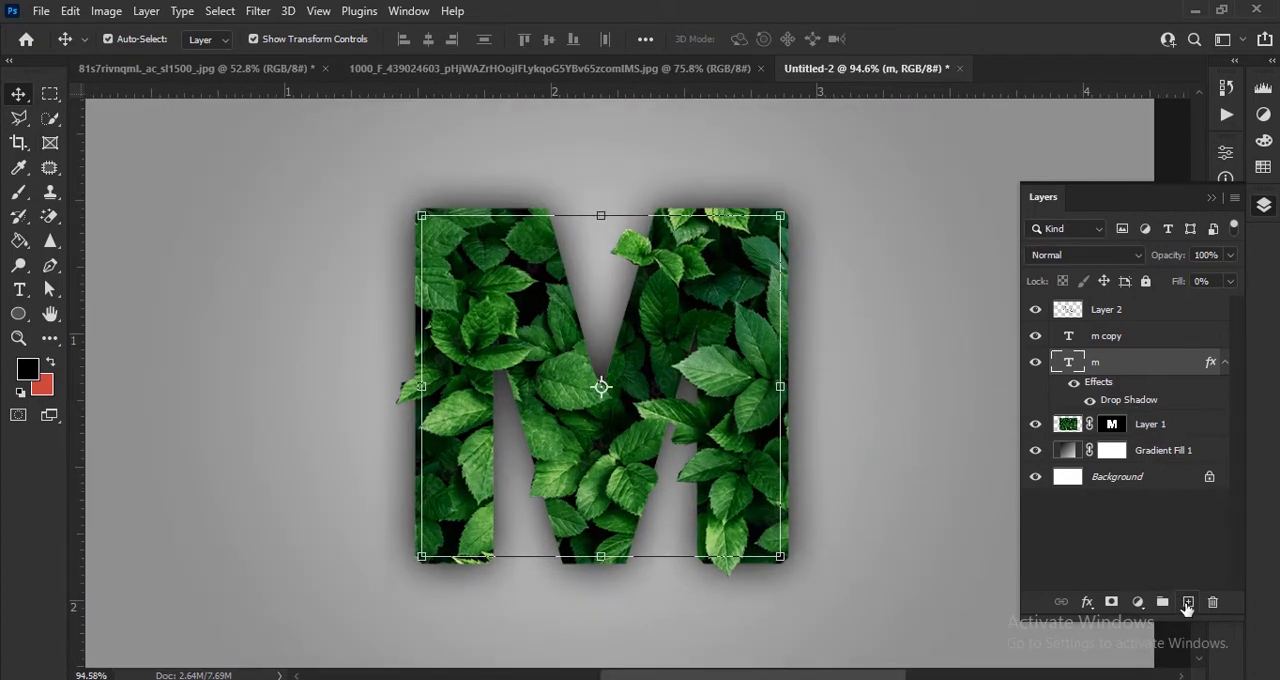
pyautogui.click(1187, 603)
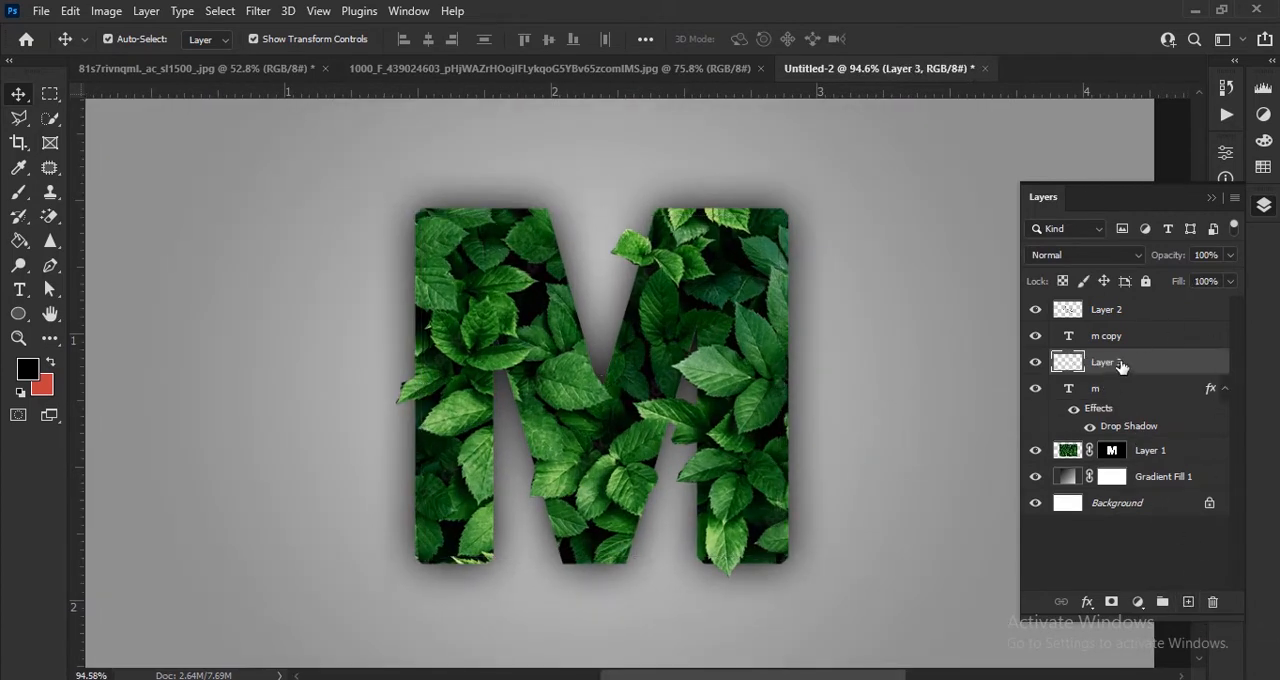
pyautogui.moveTo(1121, 367); pyautogui.dragTo(1088, 312)
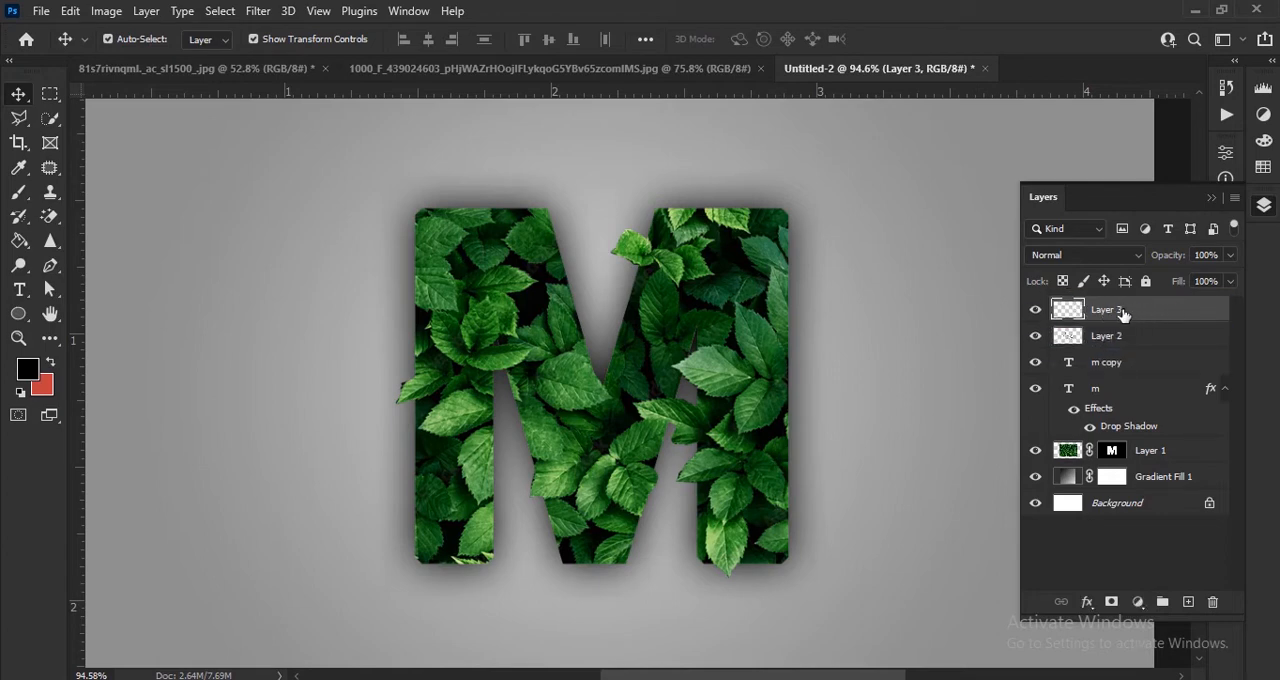
pyautogui.moveTo(1138, 371); pyautogui.dragTo(1140, 298)
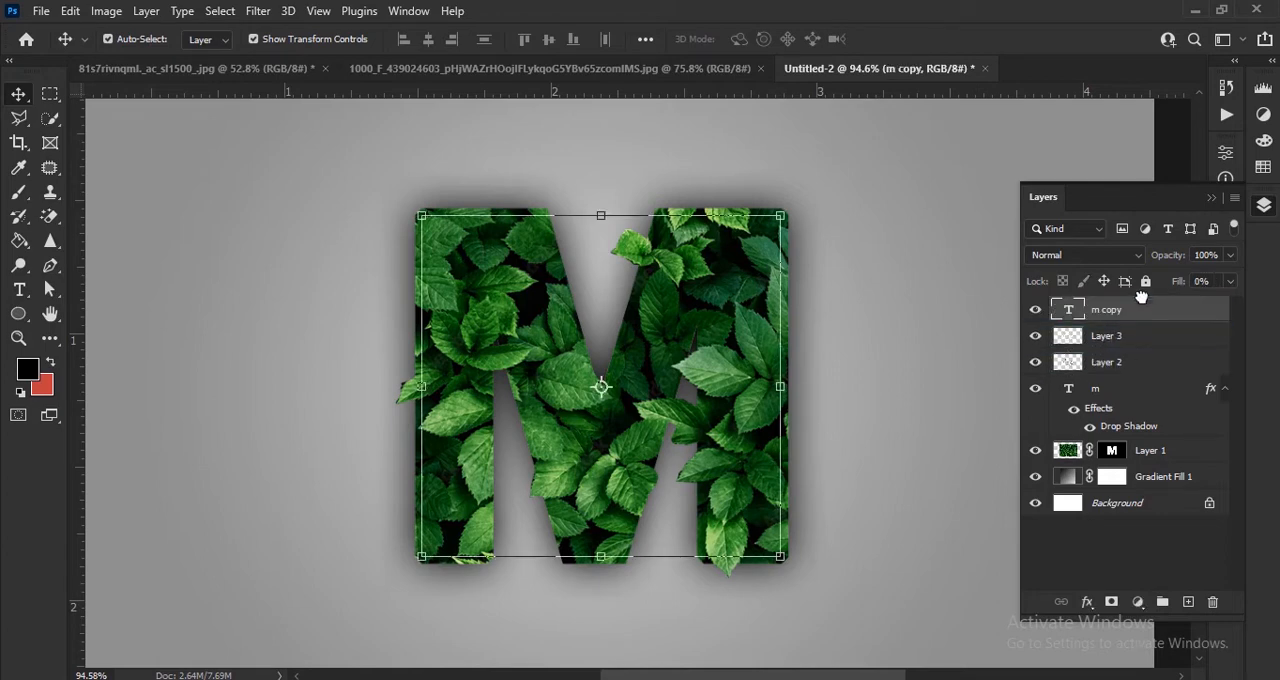
# Step: Confirm black (000000) as the foreground colour and choose the Brush tool with Layer 3 selected
pyautogui.click(28, 370)
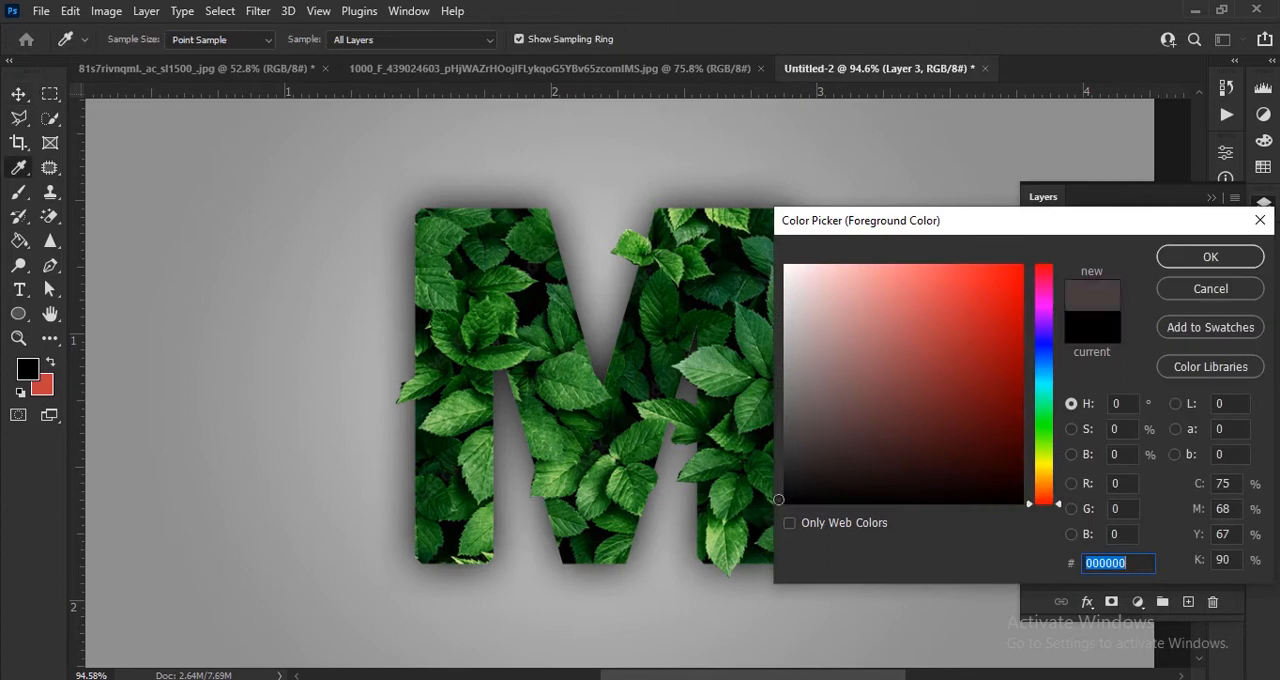
pyautogui.press('Return')
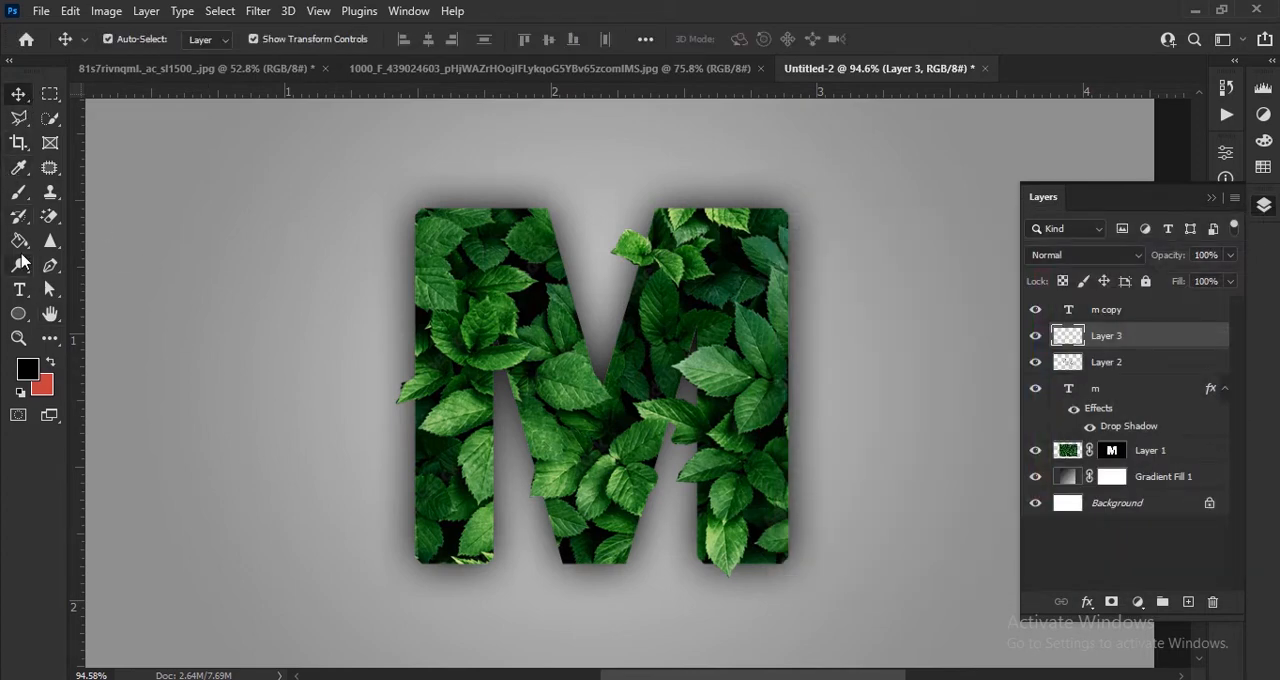
pyautogui.click(17, 200)
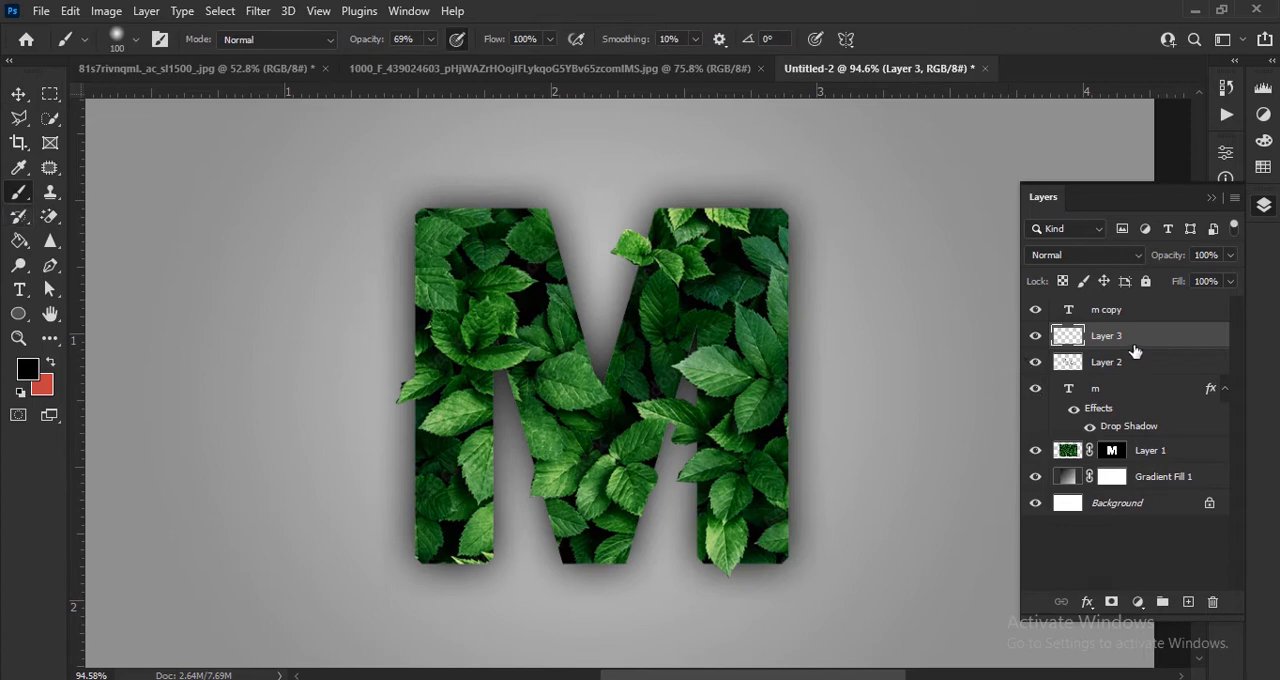
# Step: Move Layer 3 directly above Layer 1 and clip it to Layer 1
pyautogui.moveTo(1133, 345); pyautogui.dragTo(1143, 438)
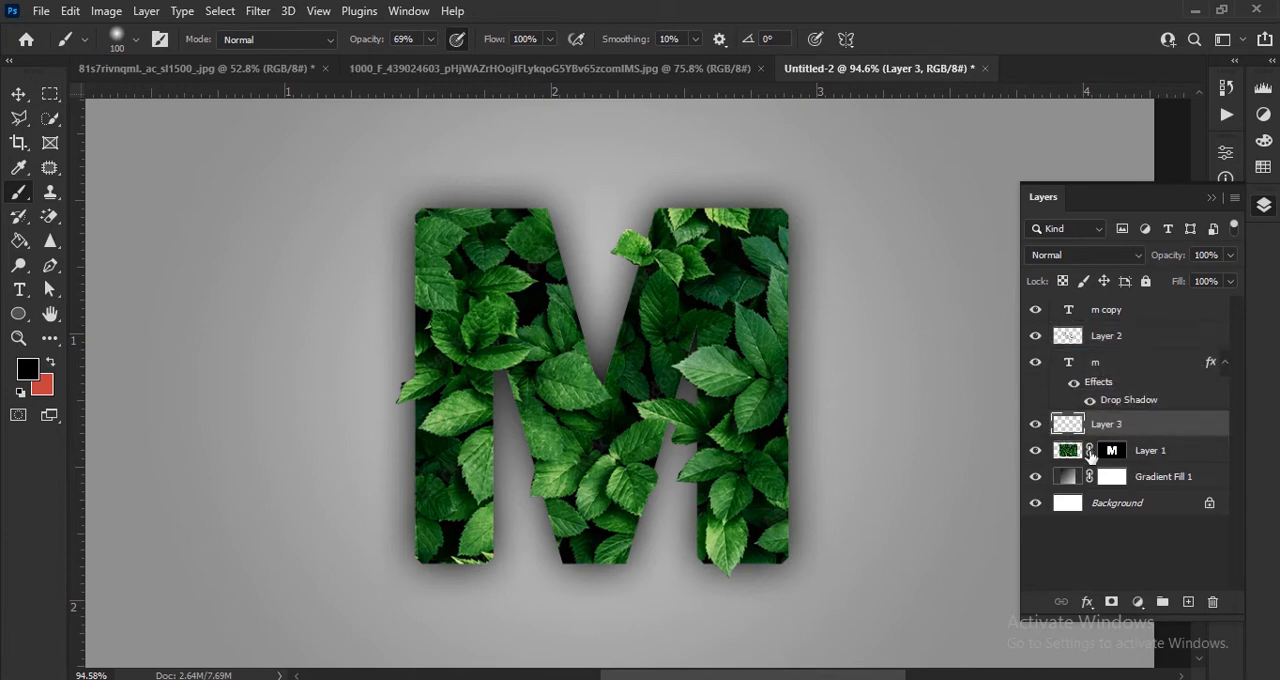
pyautogui.rightClick(1133, 428)
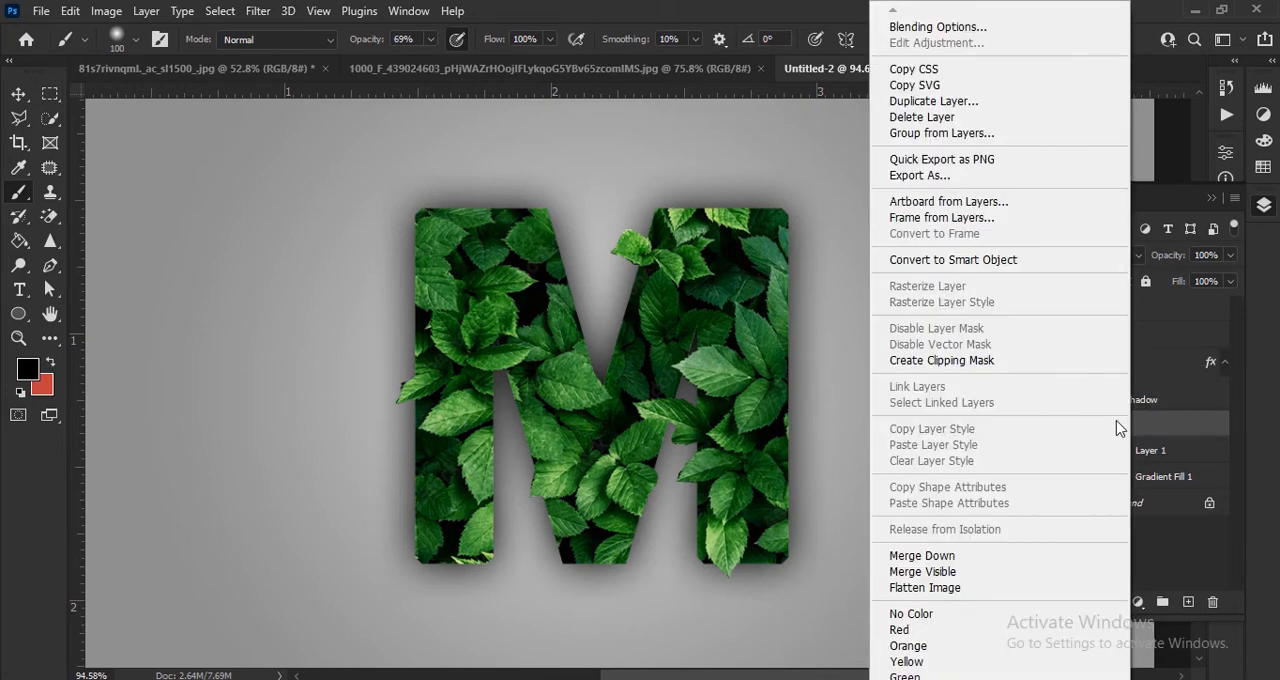
pyautogui.click(1035, 367)
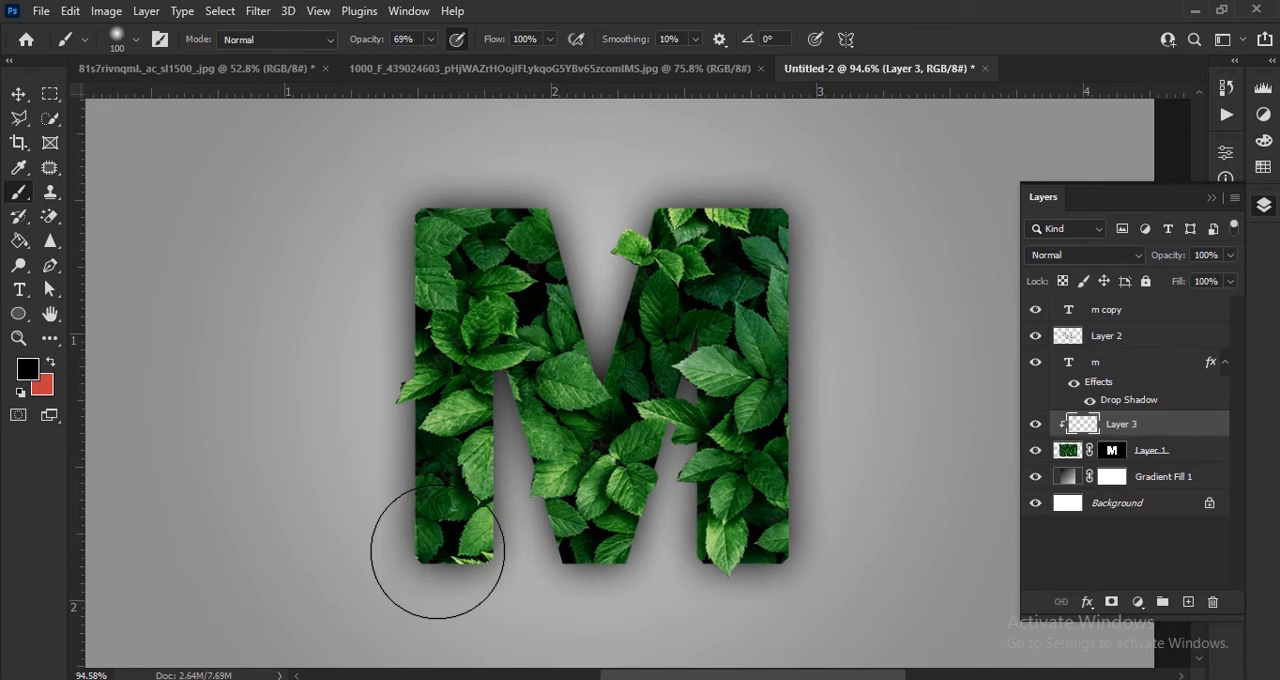
# Step: Paint soft black shading on Layer 3 along the M's outer edges, inner diagonals and stem bottoms with the Brush tool
pyautogui.scroll(7, 438, 552)
pyautogui.moveTo(441, 577)
pyautogui.mouseDown()
pyautogui.moveTo(447, 461)
pyautogui.moveTo(444, 577)
pyautogui.moveTo(422, 349)
pyautogui.mouseUp()
pyautogui.moveTo(430, 293)
pyautogui.mouseDown()
pyautogui.moveTo(426, 597)
pyautogui.moveTo(471, 200)
pyautogui.moveTo(514, 157)
pyautogui.moveTo(640, 165)
pyautogui.mouseUp()
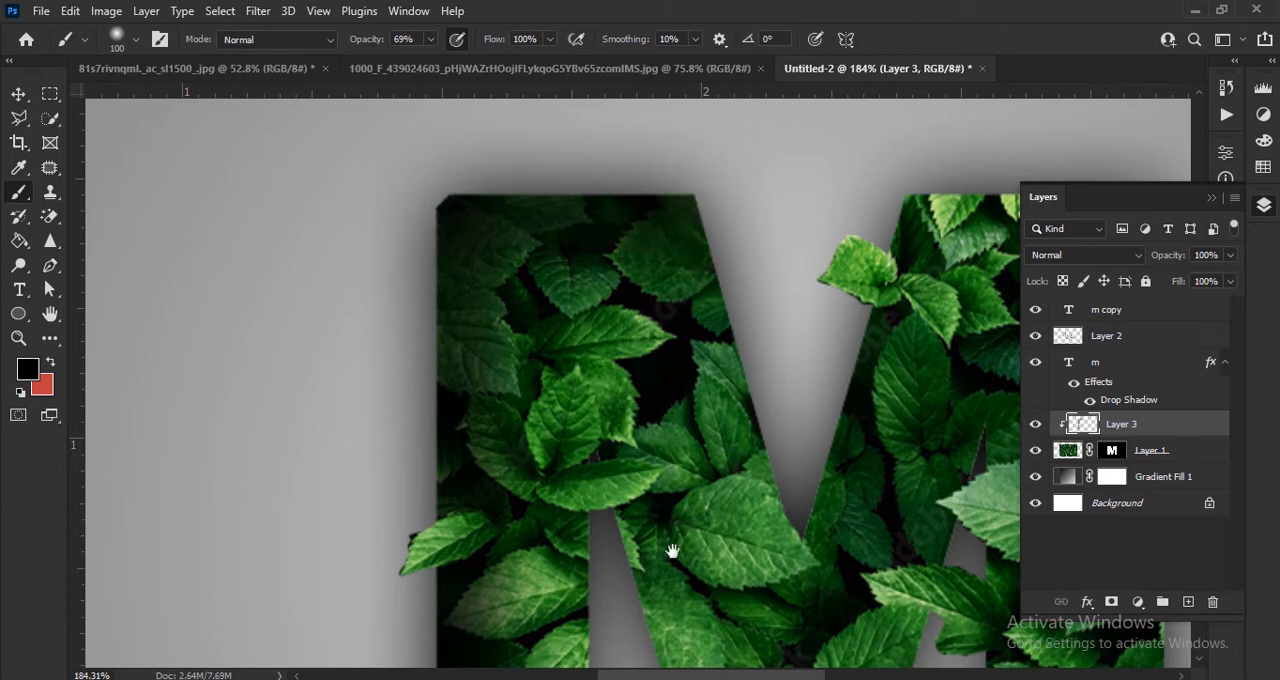
pyautogui.moveTo(672, 551); pyautogui.dragTo(589, 408)
pyautogui.moveTo(620, 203); pyautogui.dragTo(725, 455)
pyautogui.moveTo(634, 590); pyautogui.dragTo(614, 547)
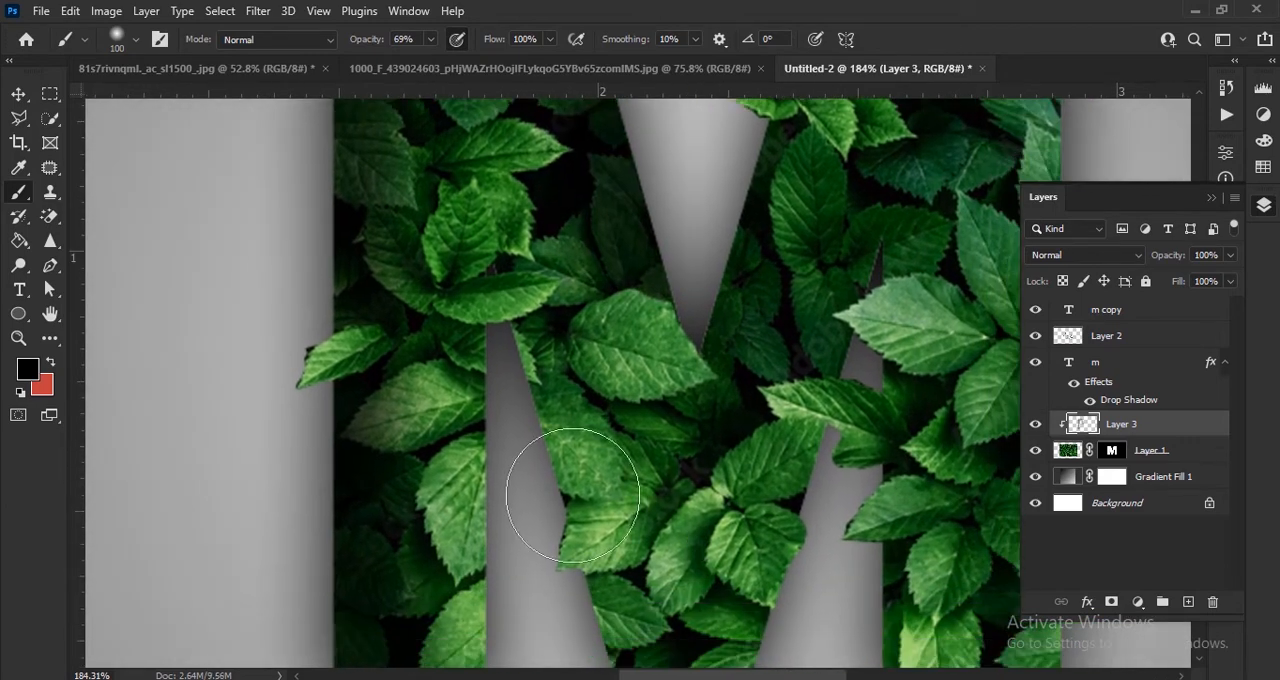
pyautogui.moveTo(510, 353); pyautogui.dragTo(610, 649)
pyautogui.moveTo(651, 638); pyautogui.dragTo(598, 511)
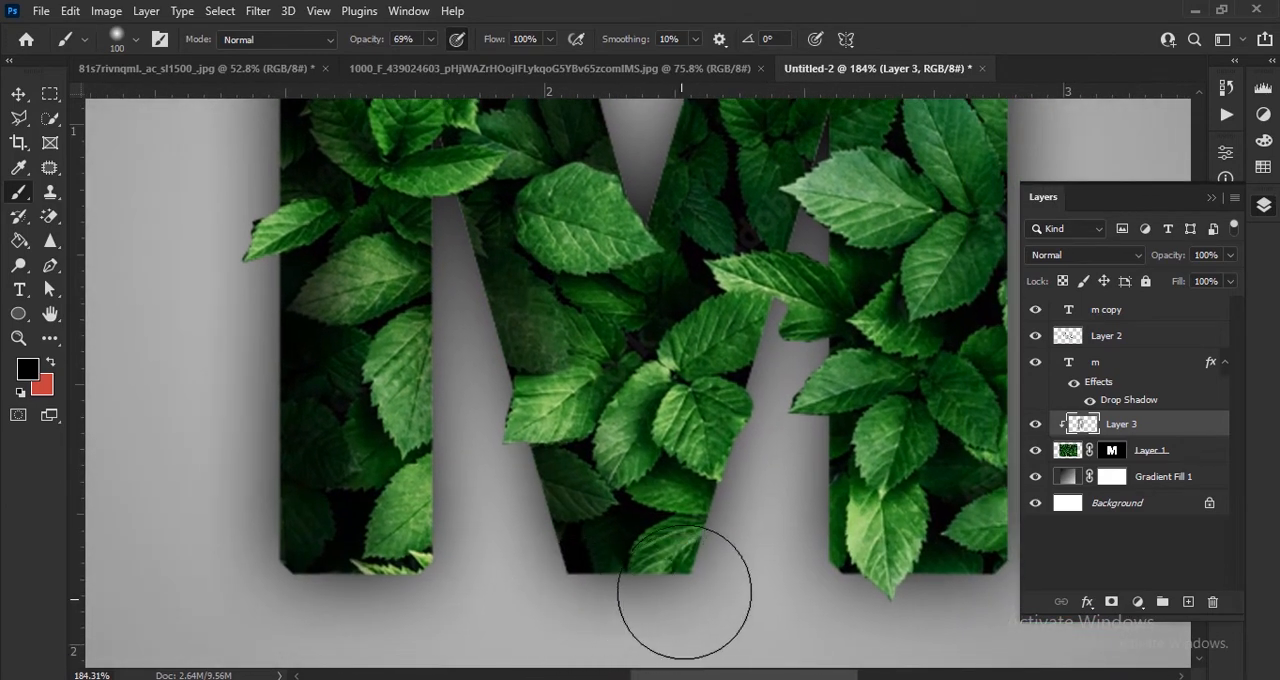
pyautogui.moveTo(685, 592)
pyautogui.mouseDown()
pyautogui.moveTo(770, 310)
pyautogui.moveTo(593, 676)
pyautogui.mouseUp()
pyautogui.moveTo(580, 383)
pyautogui.mouseDown()
pyautogui.moveTo(819, 282)
pyautogui.moveTo(833, 577)
pyautogui.mouseUp()
pyautogui.moveTo(843, 531); pyautogui.dragTo(815, 292)
pyautogui.moveTo(812, 310)
pyautogui.mouseDown()
pyautogui.moveTo(810, 566)
pyautogui.moveTo(784, 484)
pyautogui.mouseUp()
pyautogui.moveTo(801, 539); pyautogui.dragTo(809, 330)
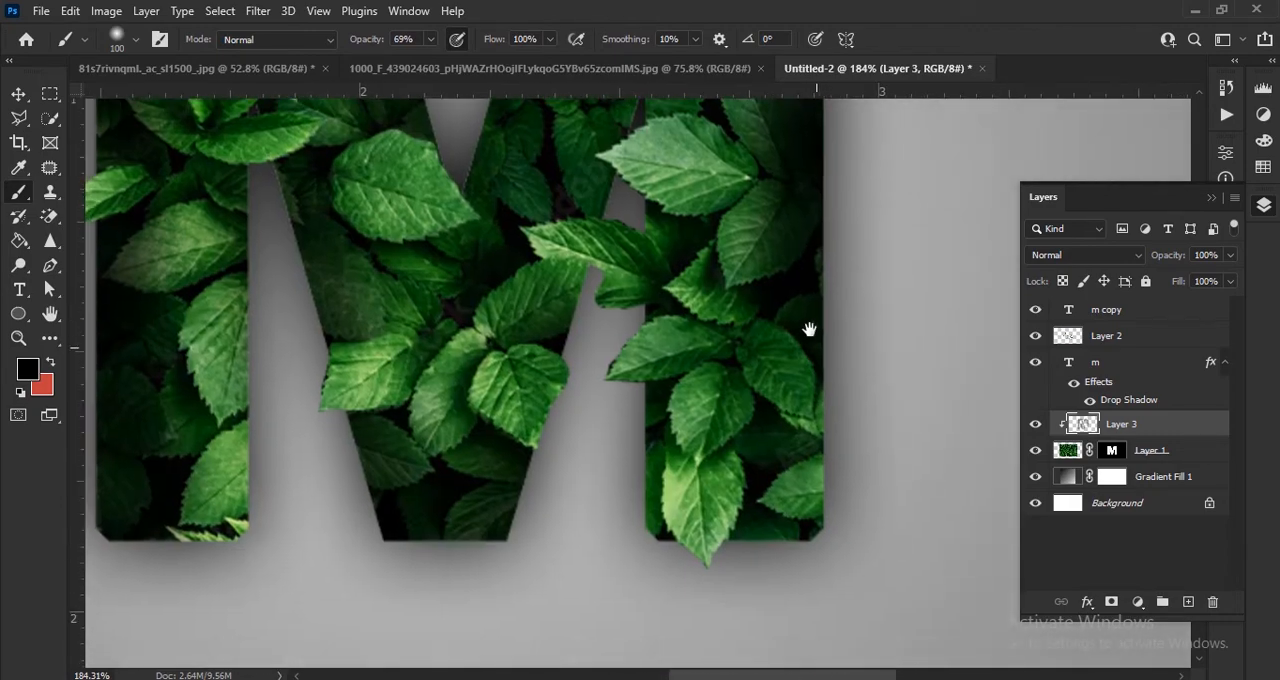
pyautogui.moveTo(812, 376); pyautogui.dragTo(797, 500)
pyautogui.moveTo(629, 336); pyautogui.dragTo(663, 545)
pyautogui.scroll(-8, 491, 451)
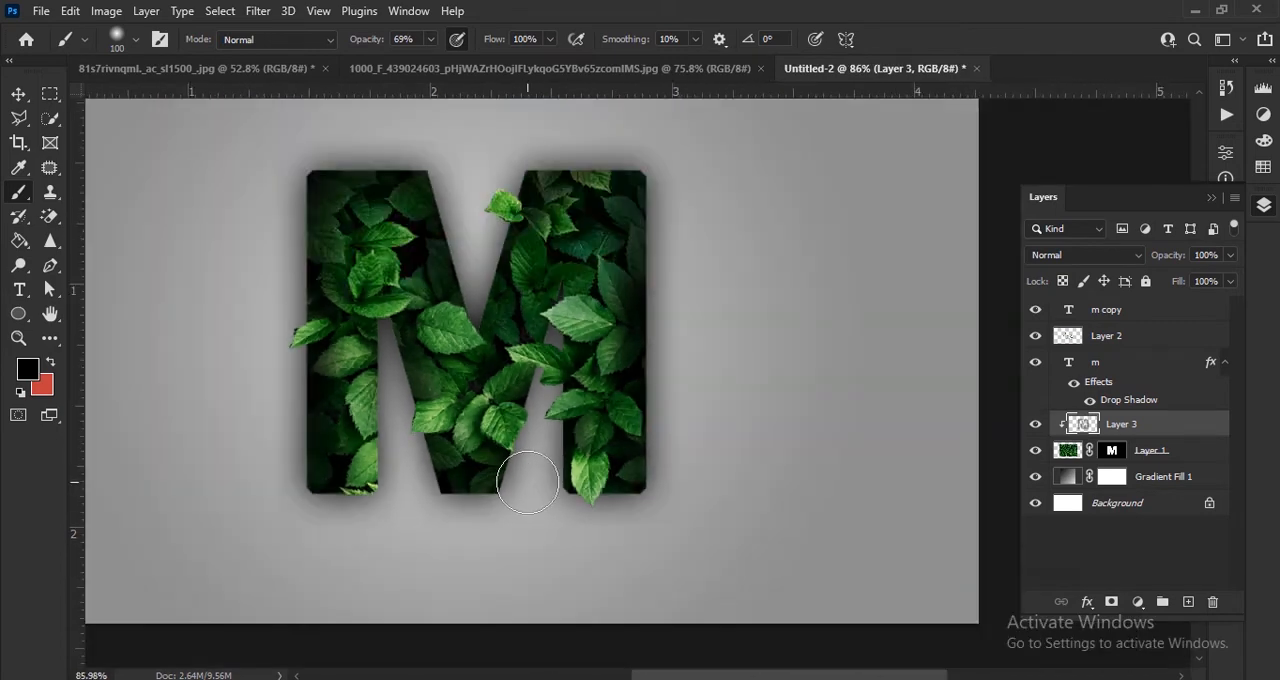
pyautogui.scroll(-1, 527, 482)
# Step: Lower the opacity of the painted shading on Layer 3 to 72%
pyautogui.click(18, 94)
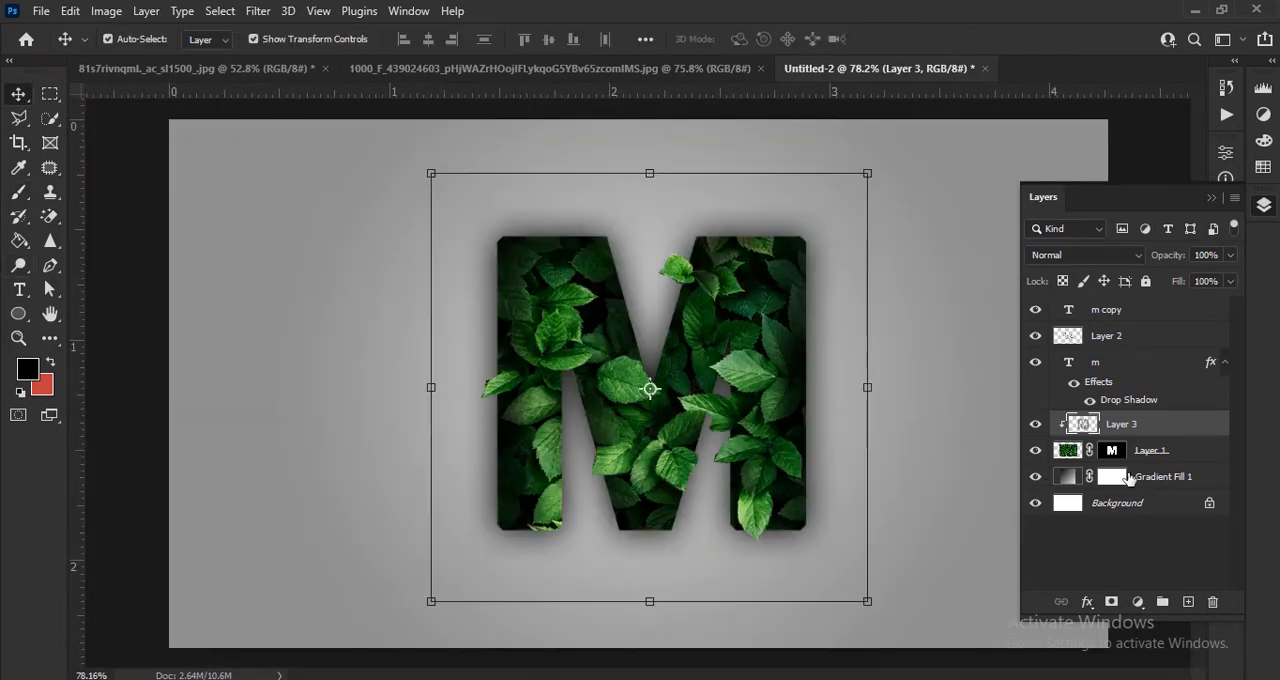
pyautogui.moveTo(1155, 271); pyautogui.dragTo(1152, 271)
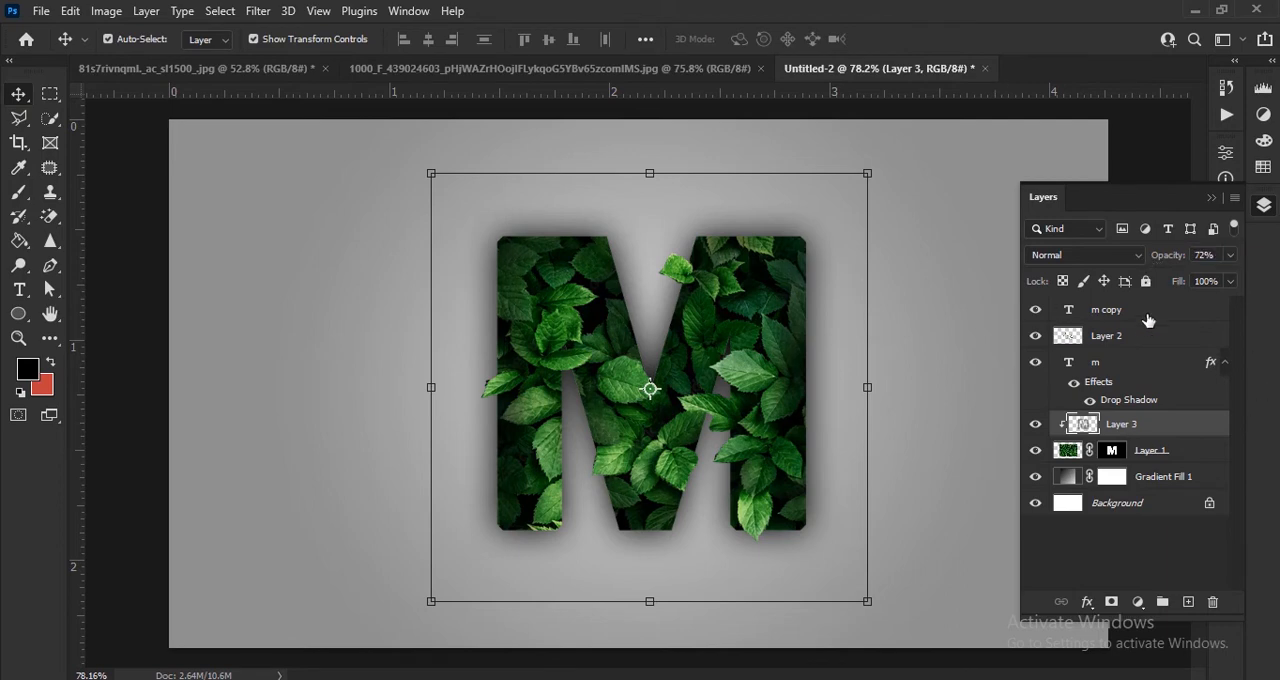
# Step: Open a layer effect's settings for the m copy text layer
pyautogui.click(1150, 316)
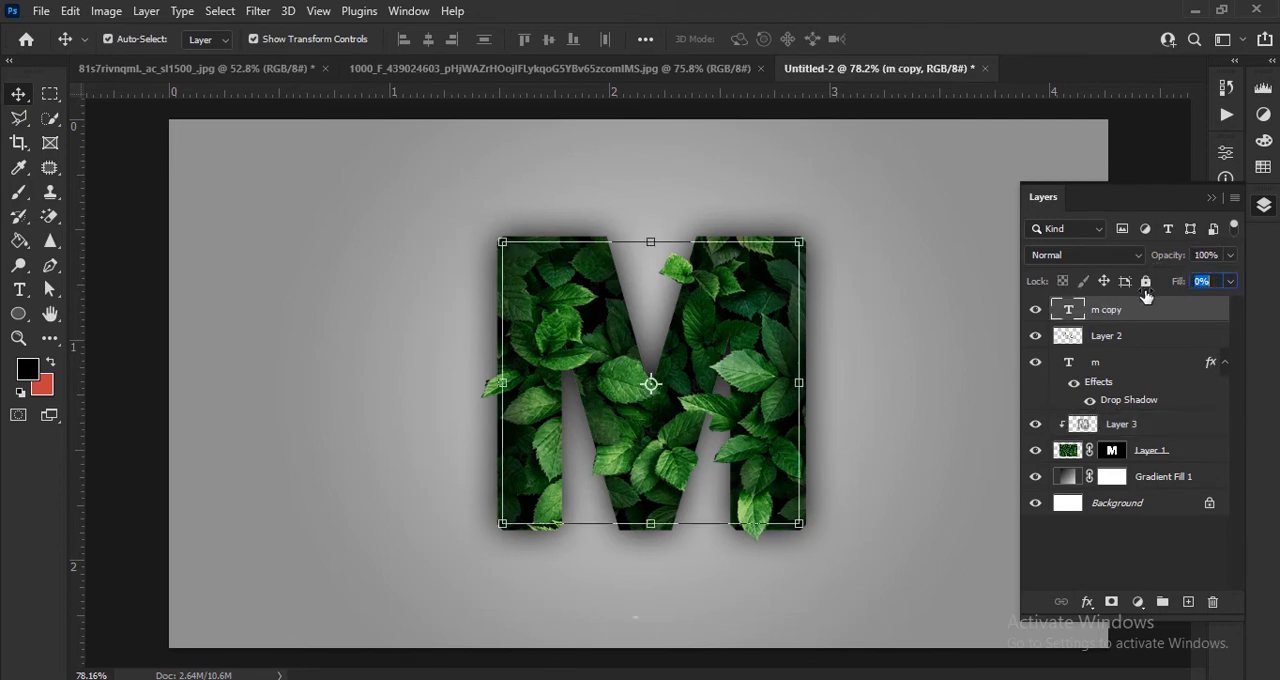
pyautogui.click(1087, 601)
pyautogui.click(1116, 470)
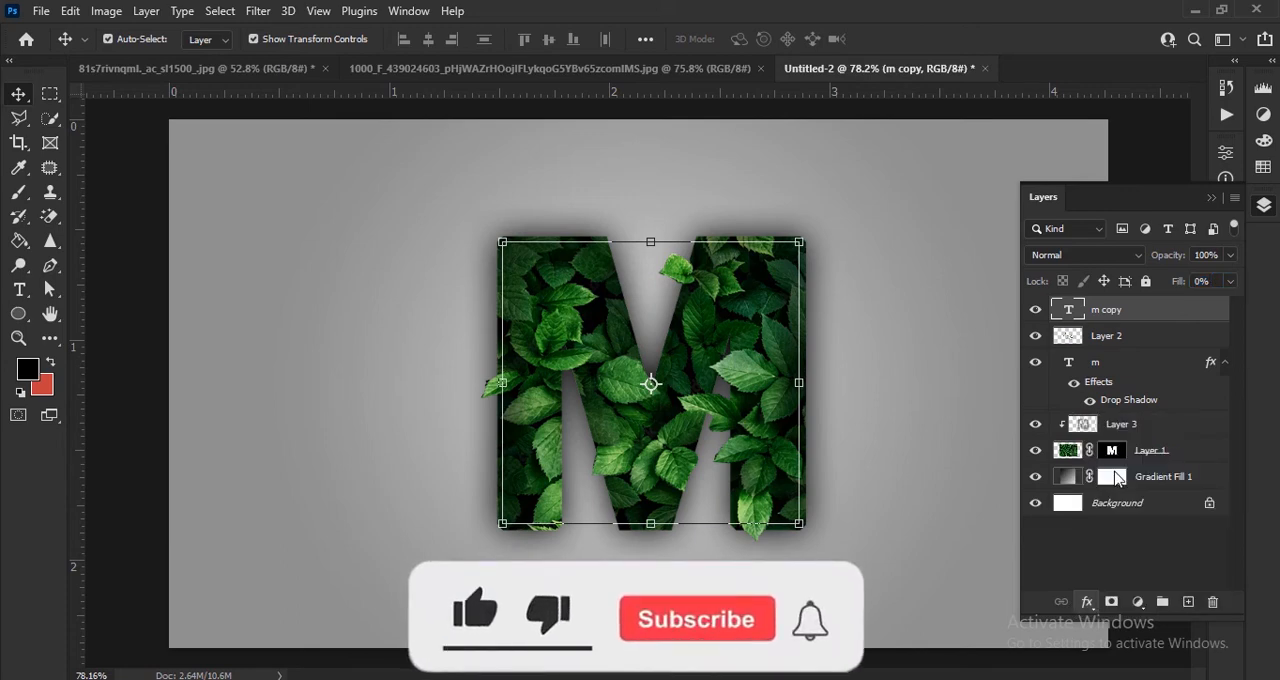